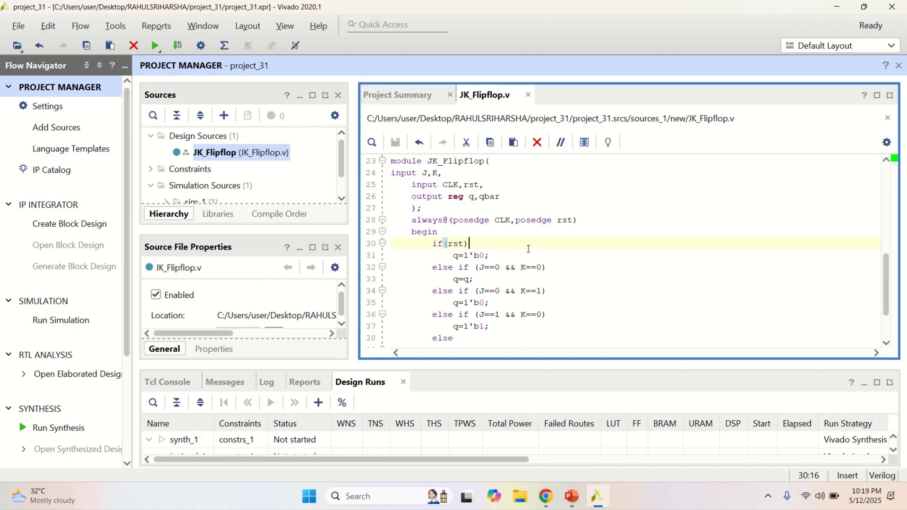
# Check the J, K, CLK and rst input declarations, then launch Create and Package New IP
pyautogui.click(438, 172)
pyautogui.click(474, 185)
pyautogui.click(121, 28)
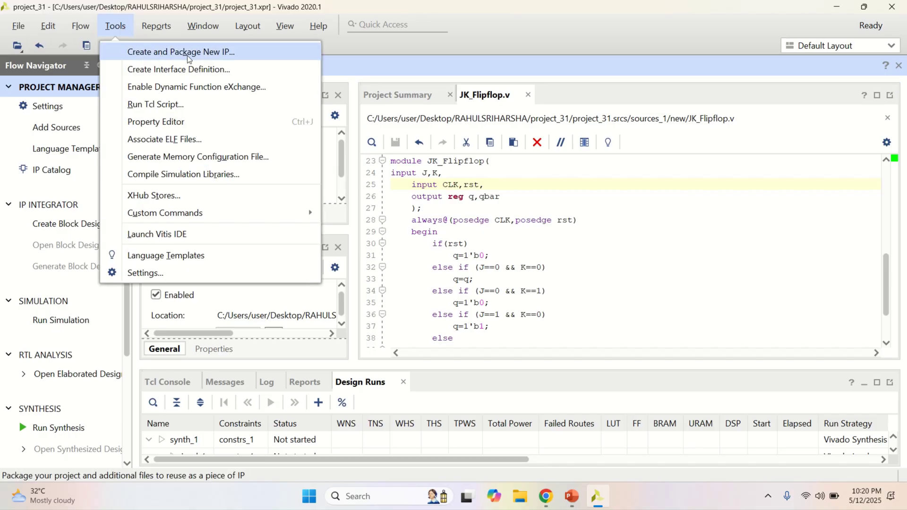
pyautogui.click(250, 51)
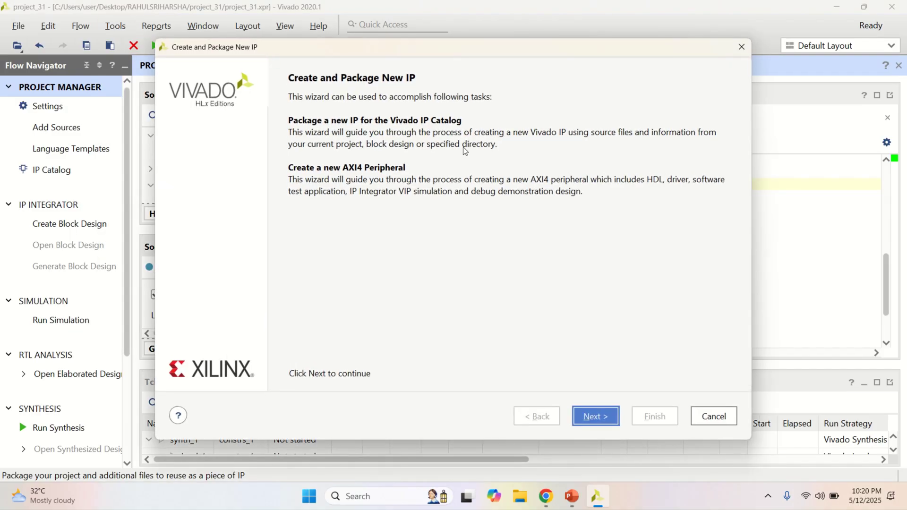
pyautogui.moveTo(355, 53); pyautogui.dragTo(356, 73)
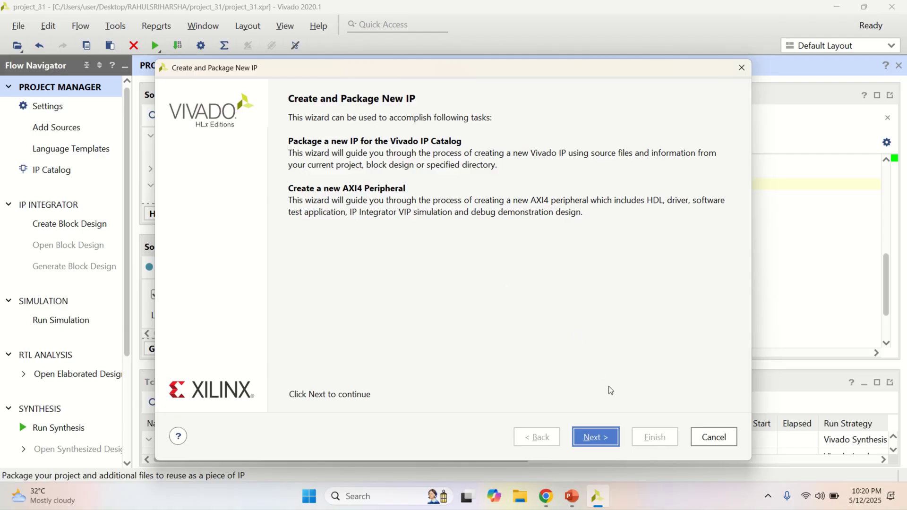
# Package the current project at the suggested IP location and finish the wizard
pyautogui.click(596, 438)
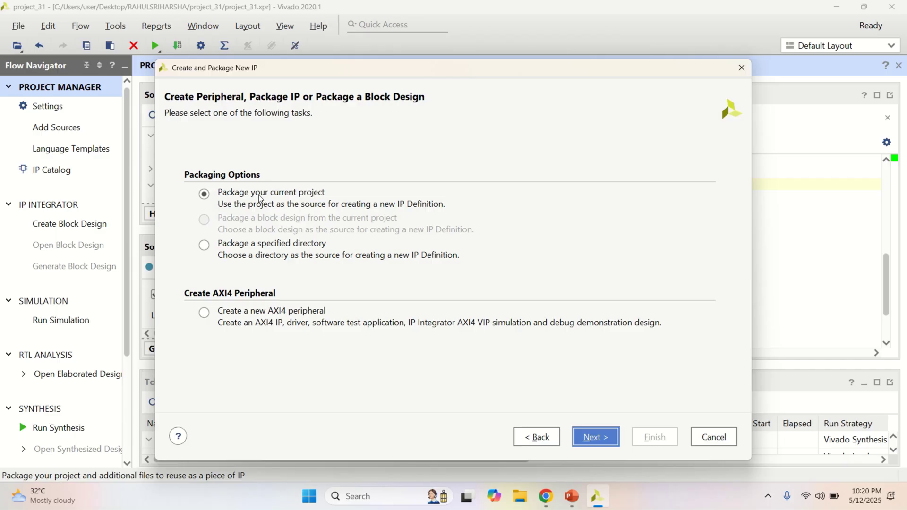
pyautogui.click(596, 437)
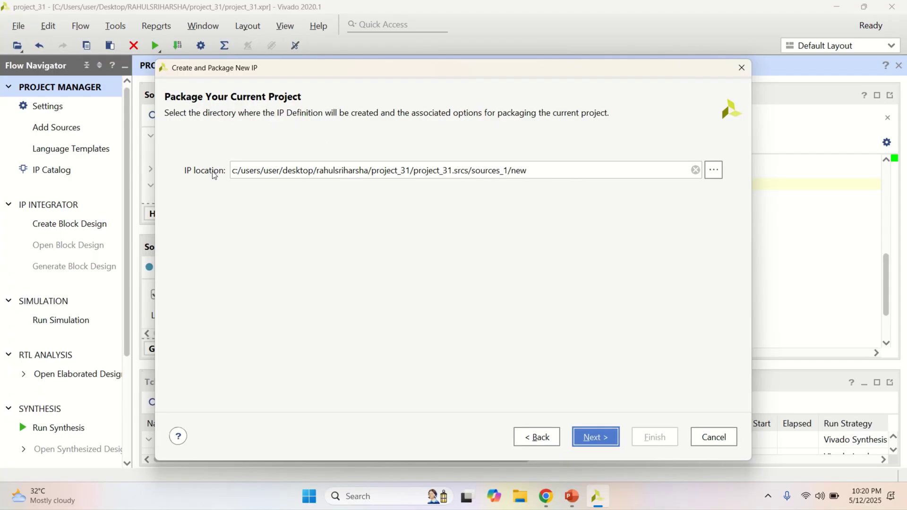
pyautogui.click(603, 441)
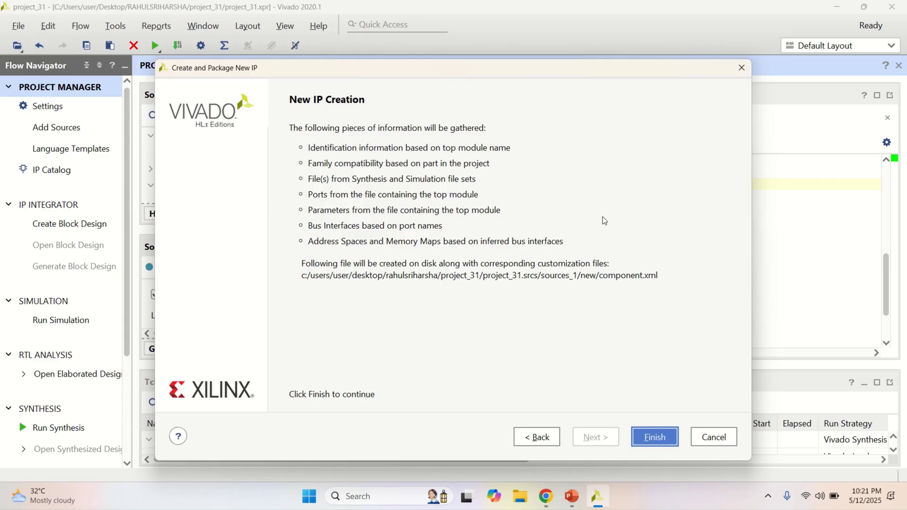
pyautogui.click(661, 438)
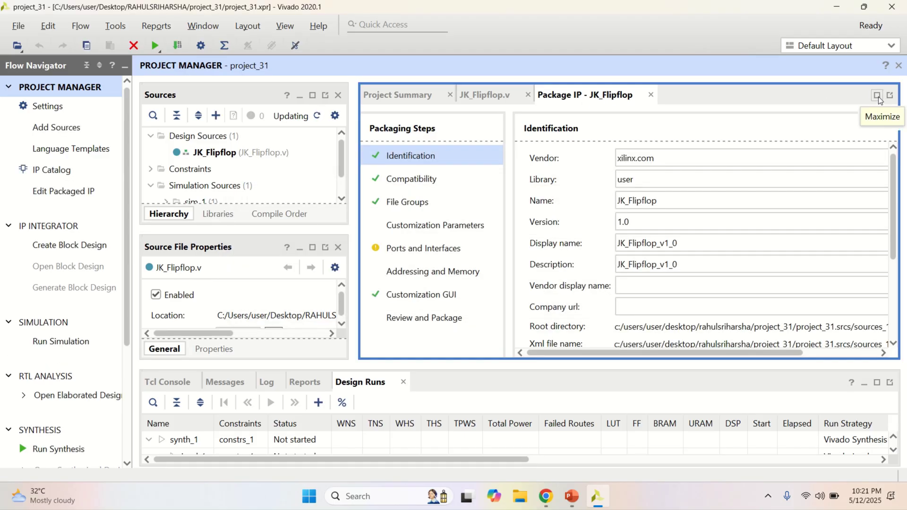
# Maximize Package IP and review the vendor, library, name JK_Flipflop and version 1.0 fields
pyautogui.click(877, 96)
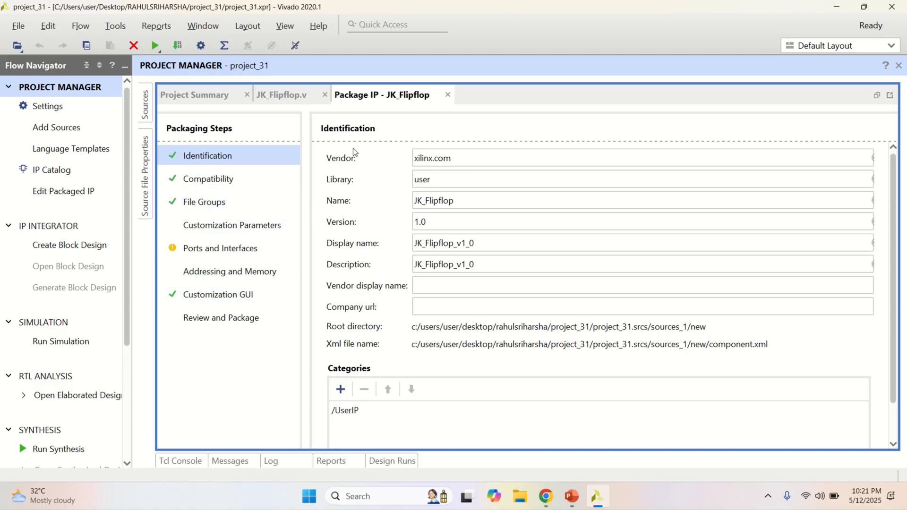
pyautogui.click(473, 154)
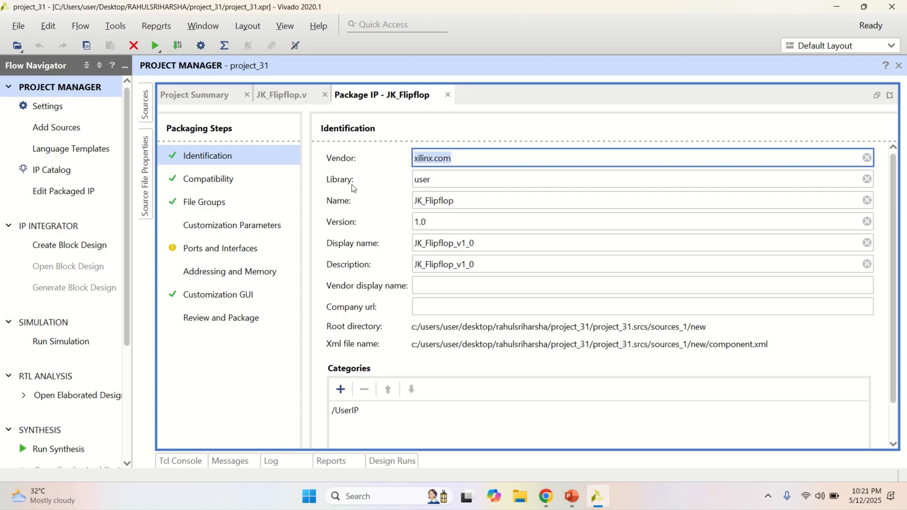
pyautogui.moveTo(482, 156); pyautogui.dragTo(396, 156)
pyautogui.moveTo(455, 159); pyautogui.dragTo(403, 158)
pyautogui.click(446, 180)
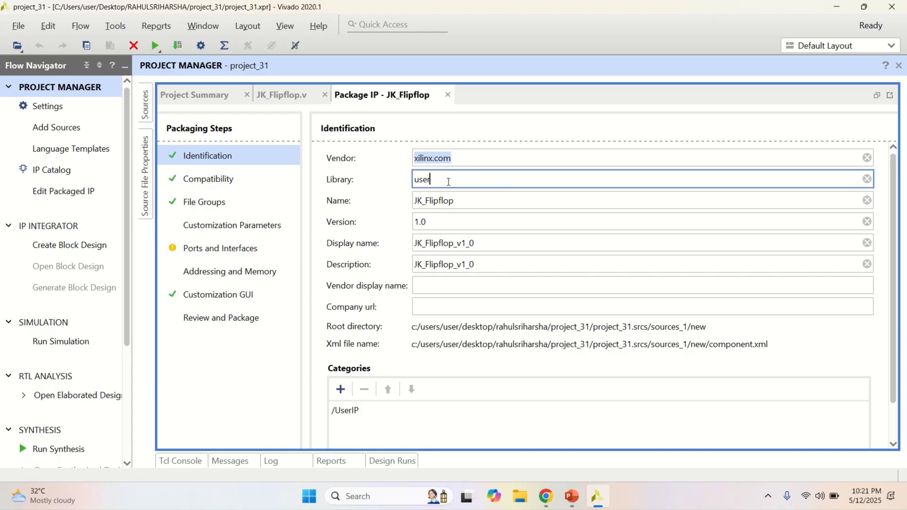
pyautogui.click(469, 200)
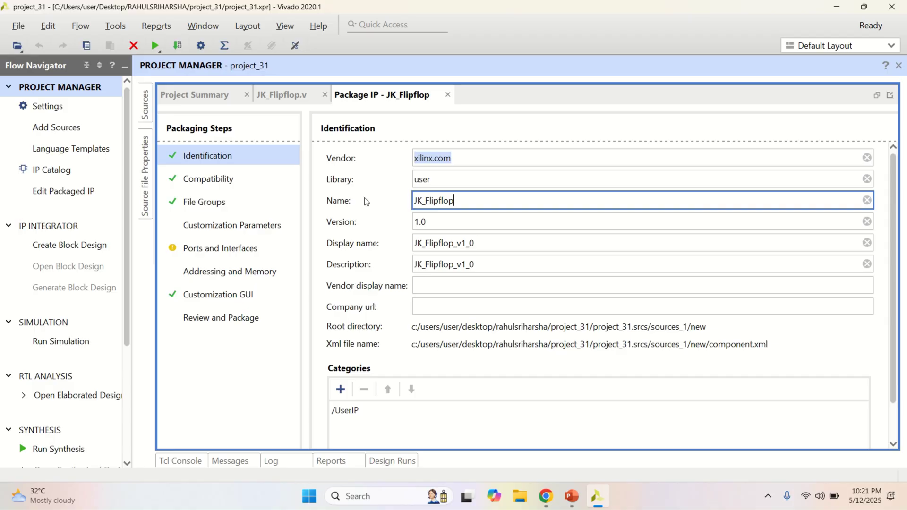
pyautogui.press('Tab')
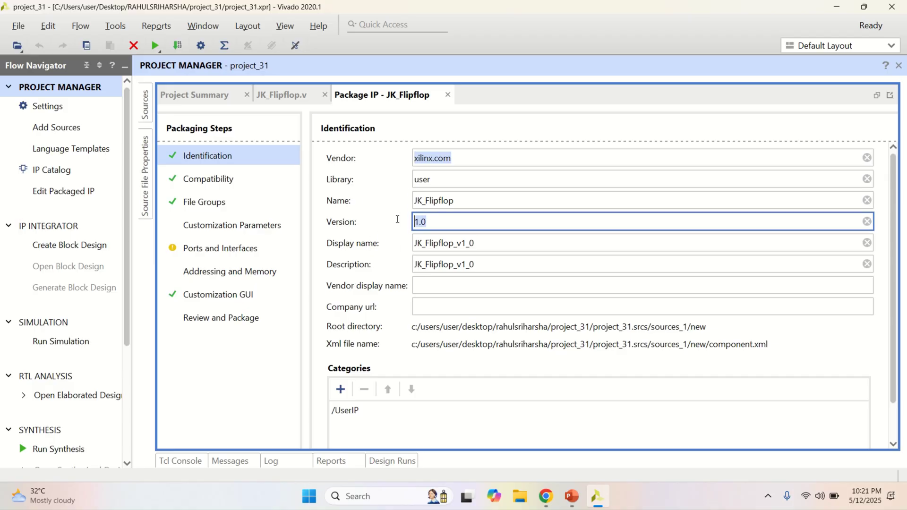
pyautogui.click(436, 222)
pyautogui.click(432, 222)
pyautogui.moveTo(432, 222); pyautogui.dragTo(354, 214)
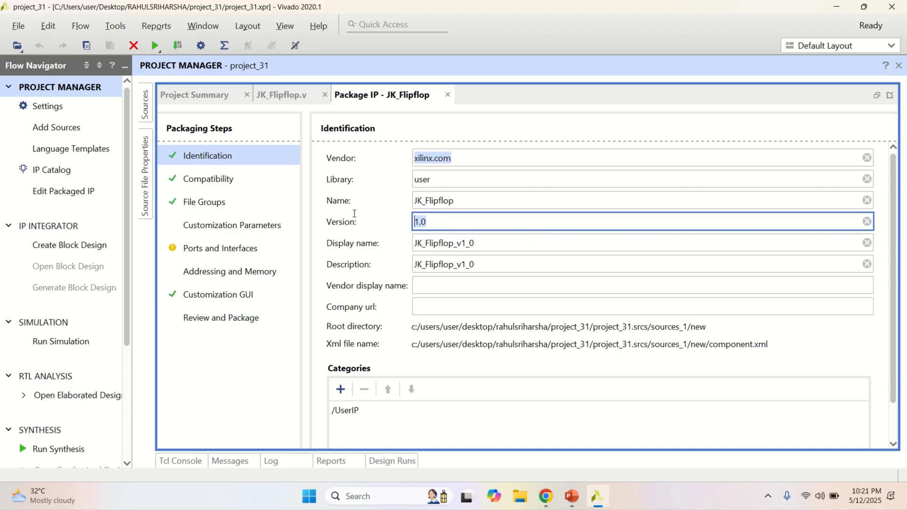
# Trim the _v1_0 suffix so the display name reads JK_Flipflop, then view Compatibility
pyautogui.click(478, 248)
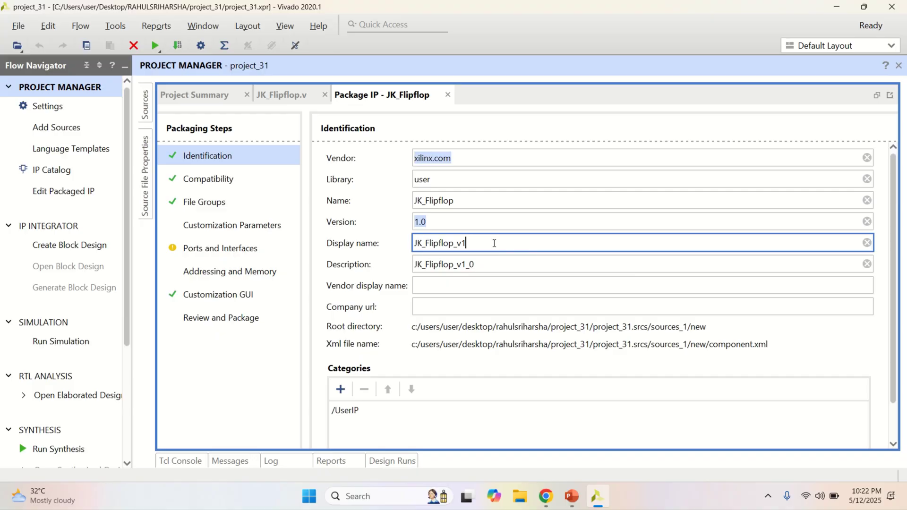
pyautogui.press('BackSpace')
pyautogui.press('BackSpace')
pyautogui.press('BackSpace')
pyautogui.click(422, 286)
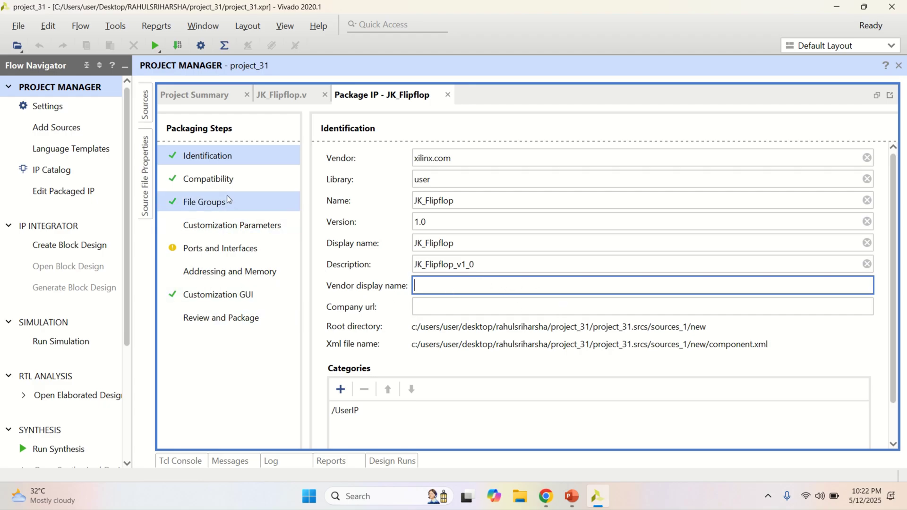
pyautogui.click(232, 179)
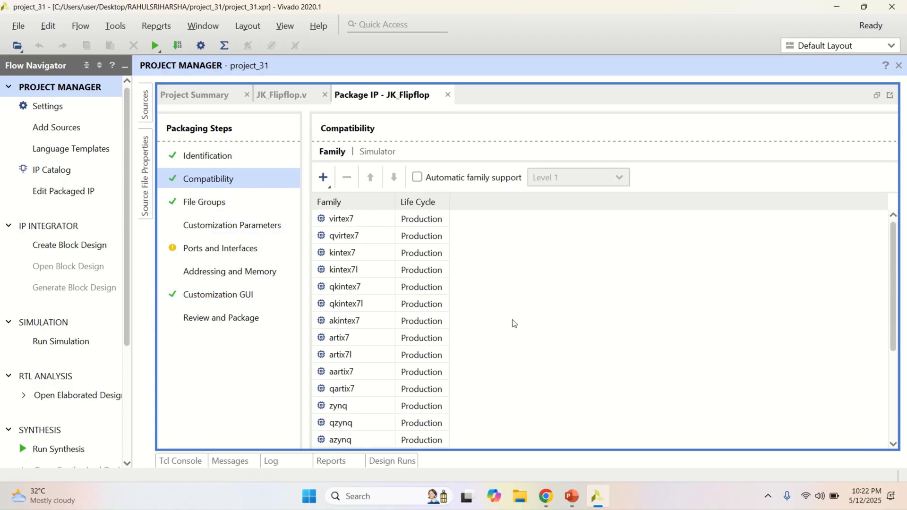
# Review file groups, customization parameters, and the rst, CLK, J, K, q, qbar ports
pyautogui.scroll(-3, 414, 259)
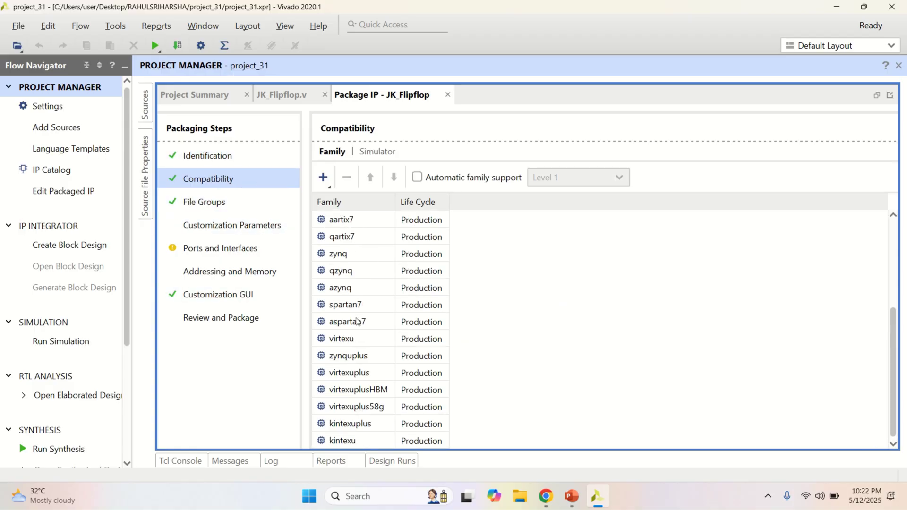
pyautogui.scroll(3, 358, 324)
pyautogui.scroll(-1, 362, 241)
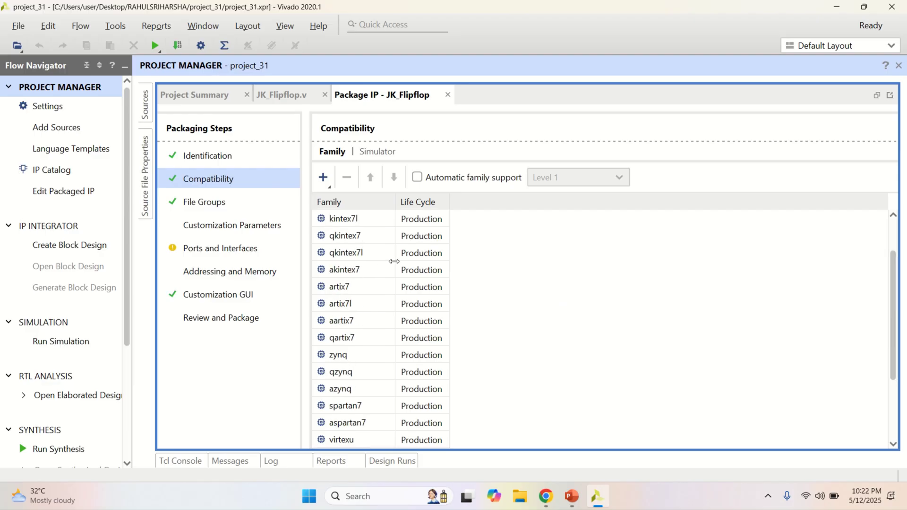
pyautogui.scroll(1, 370, 264)
pyautogui.click(242, 207)
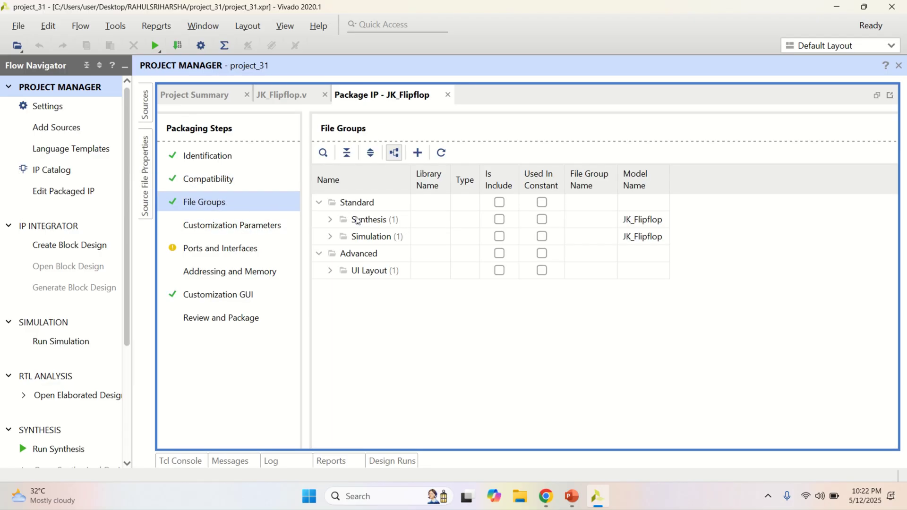
pyautogui.click(245, 226)
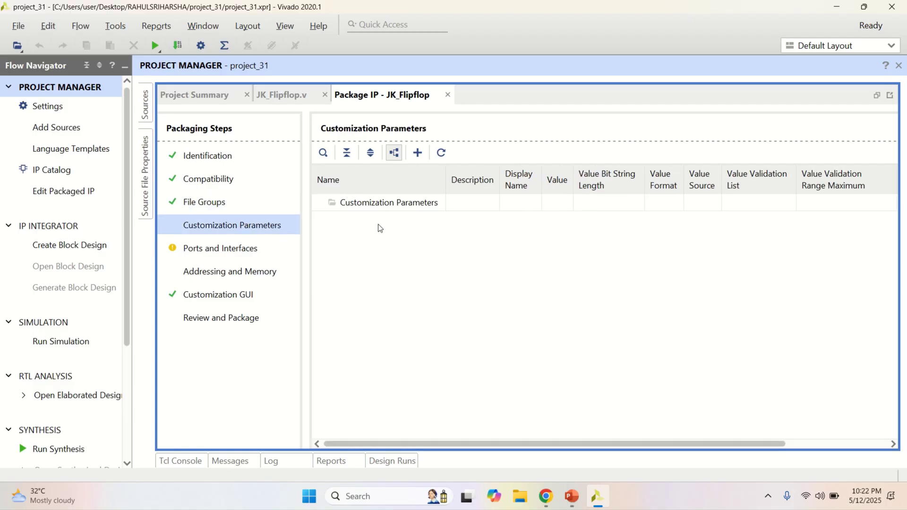
pyautogui.click(218, 253)
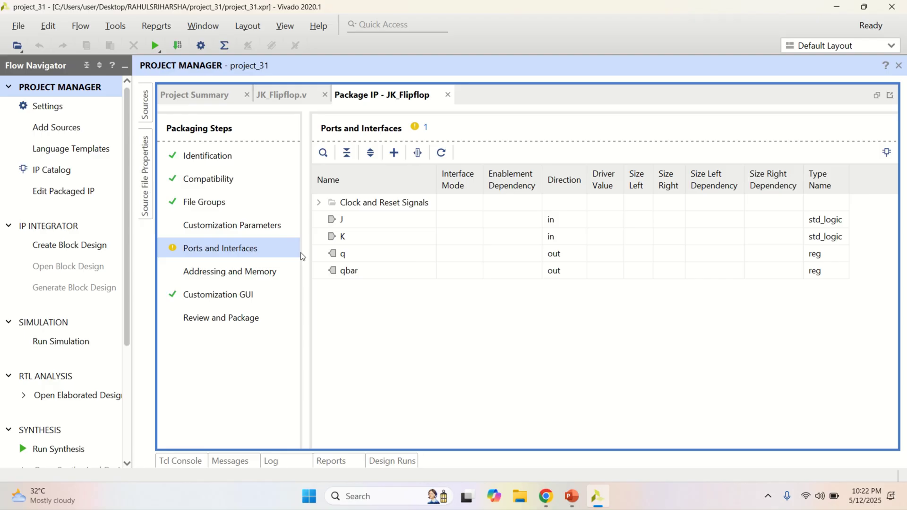
pyautogui.click(320, 203)
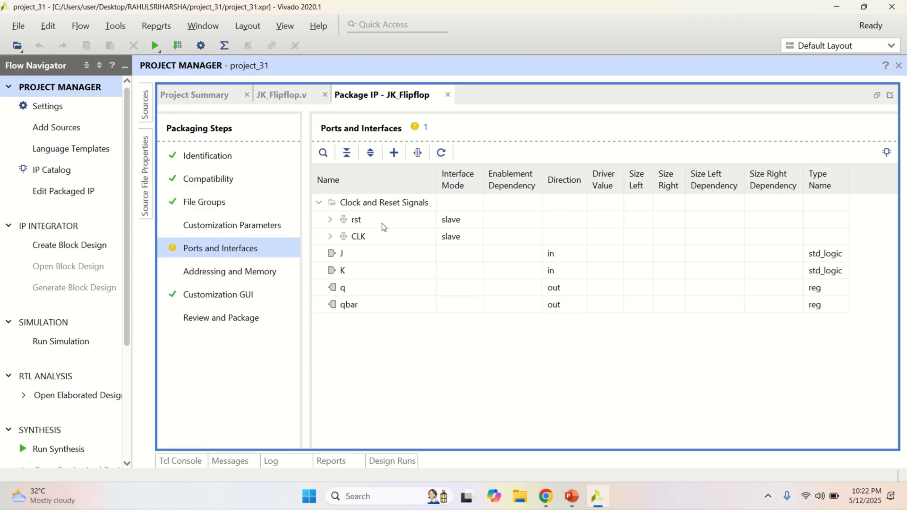
pyautogui.click(369, 221)
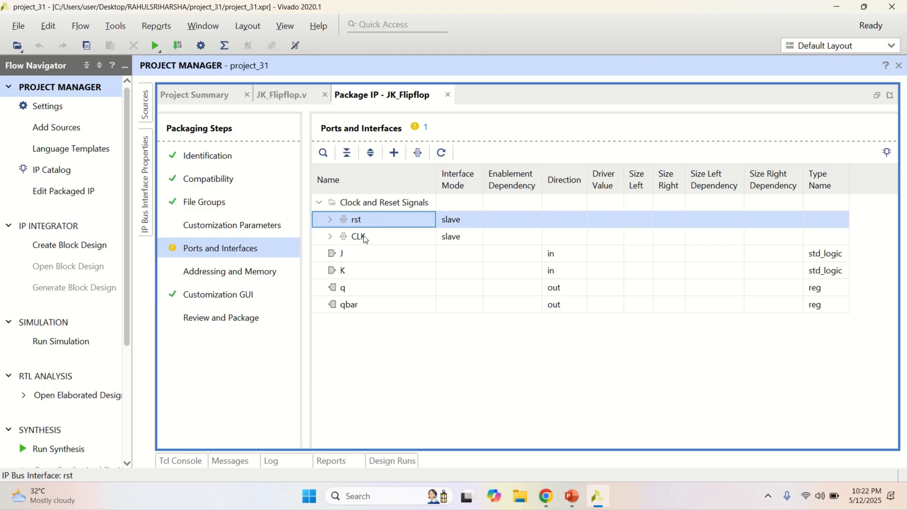
pyautogui.click(370, 238)
pyautogui.click(348, 255)
pyautogui.click(344, 270)
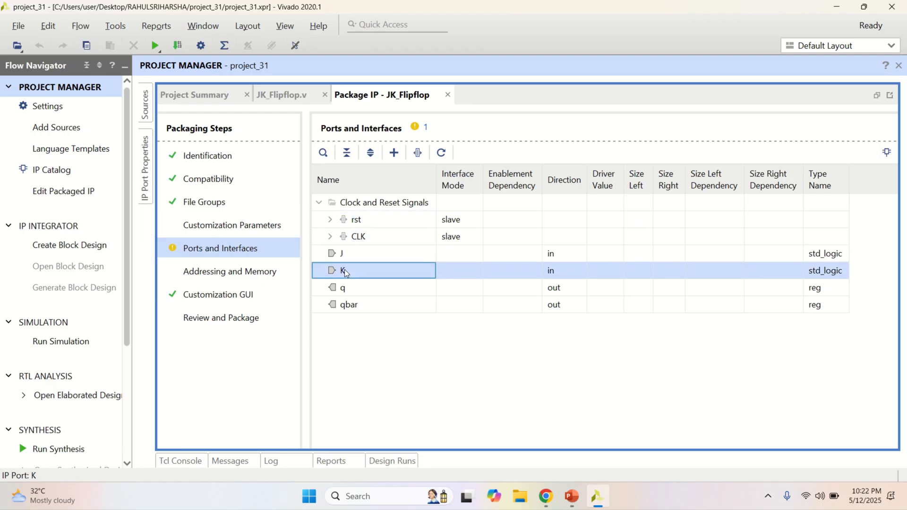
pyautogui.click(348, 290)
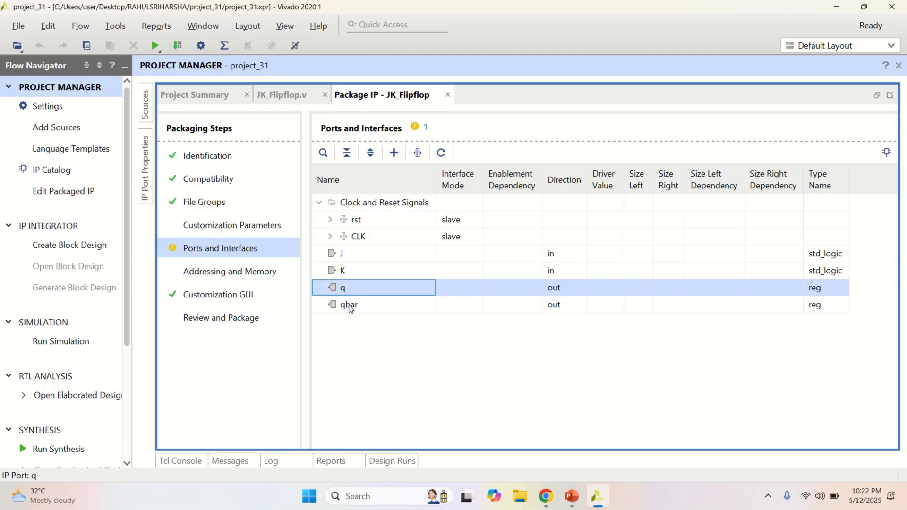
pyautogui.click(350, 307)
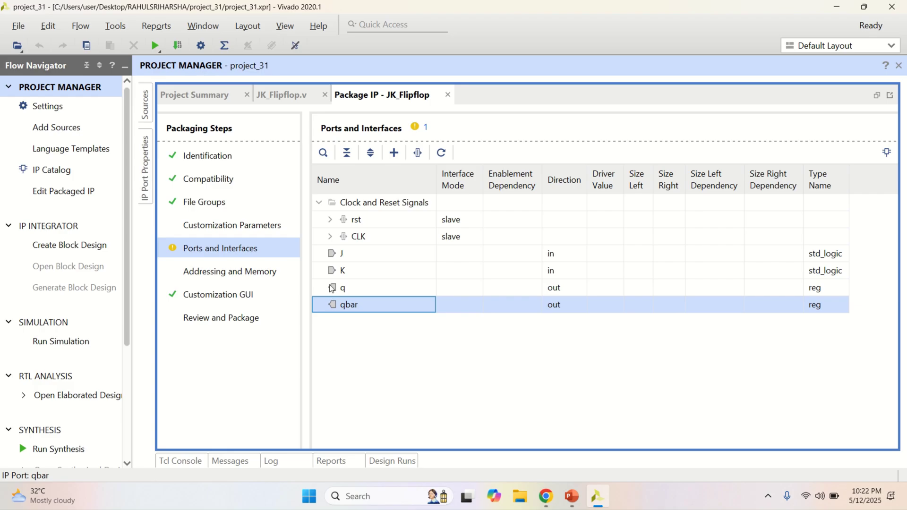
# Enable Show disabled ports in the Customization GUI preview and go to Review and Package
pyautogui.click(239, 273)
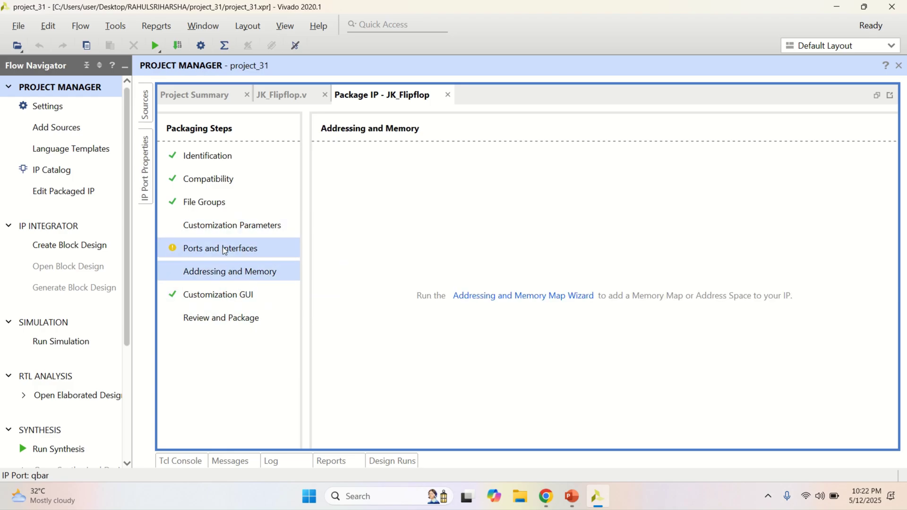
pyautogui.click(231, 295)
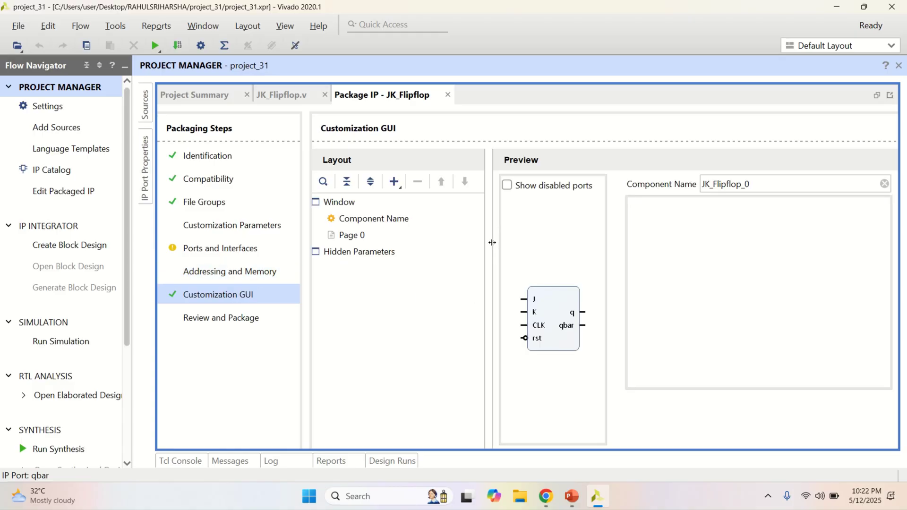
pyautogui.moveTo(491, 242); pyautogui.dragTo(433, 241)
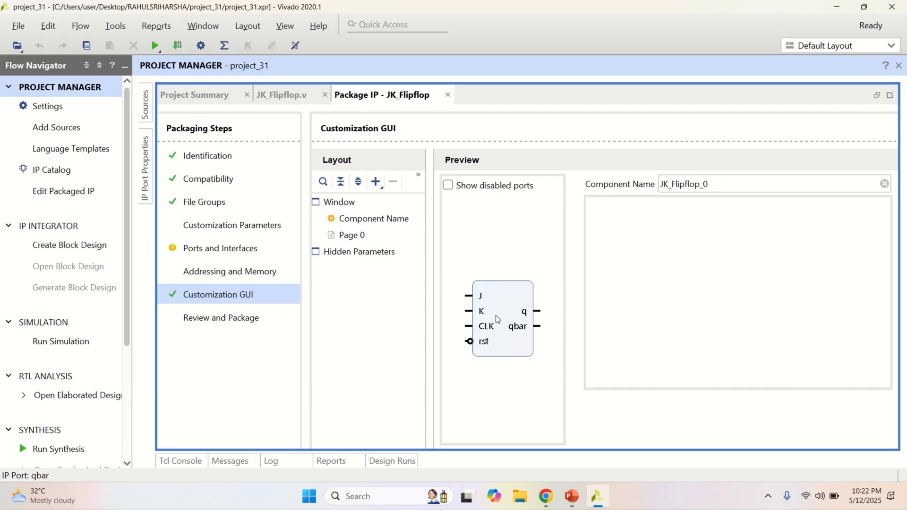
pyautogui.click(449, 187)
pyautogui.click(239, 320)
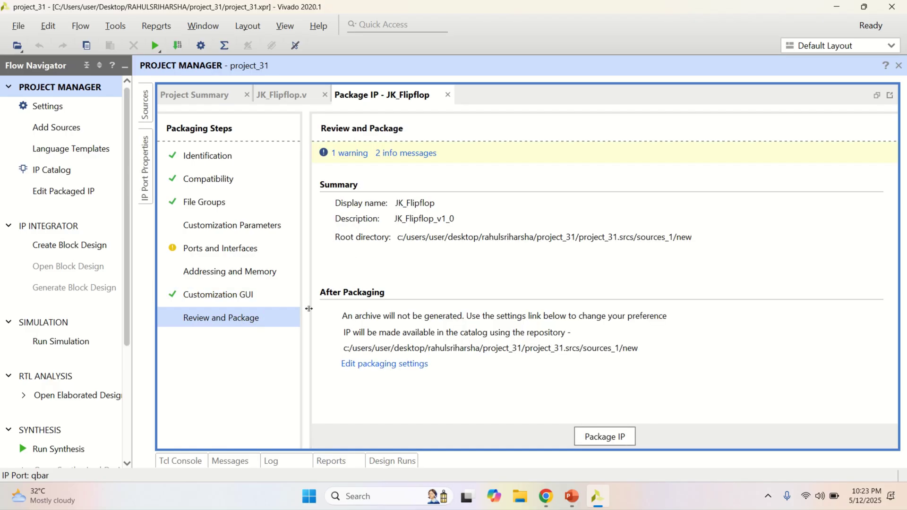
# Package the JK_Flipflop IP and dismiss the 'Finished packaging' confirmation
pyautogui.click(611, 437)
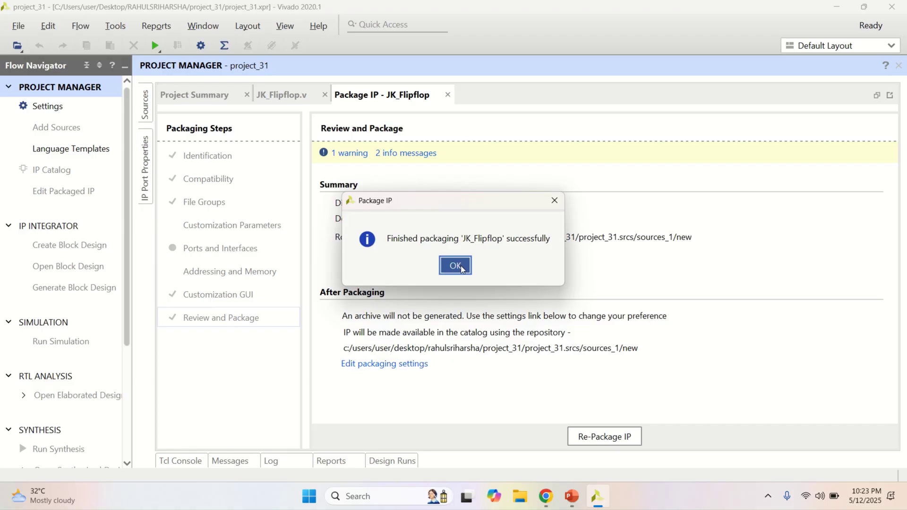
pyautogui.click(462, 270)
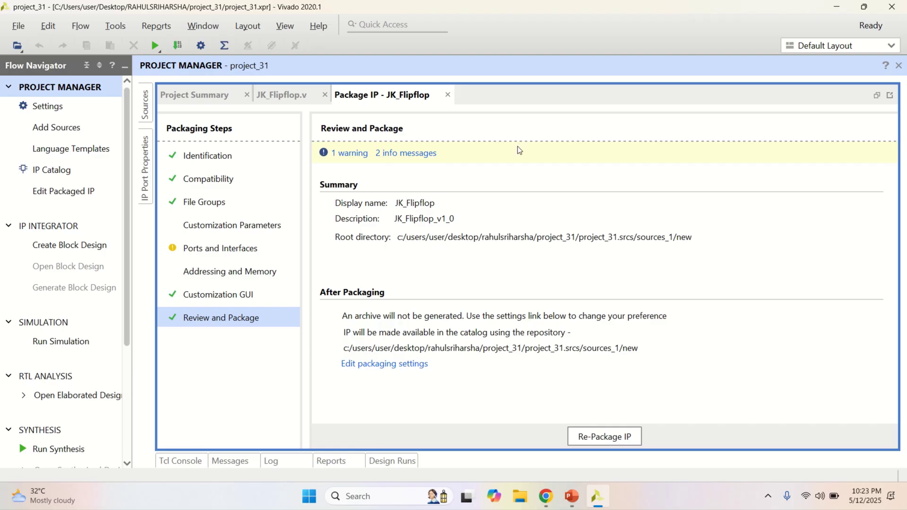
# Close Package IP, create block design design_1, and enlarge the Diagram pane
pyautogui.click(145, 105)
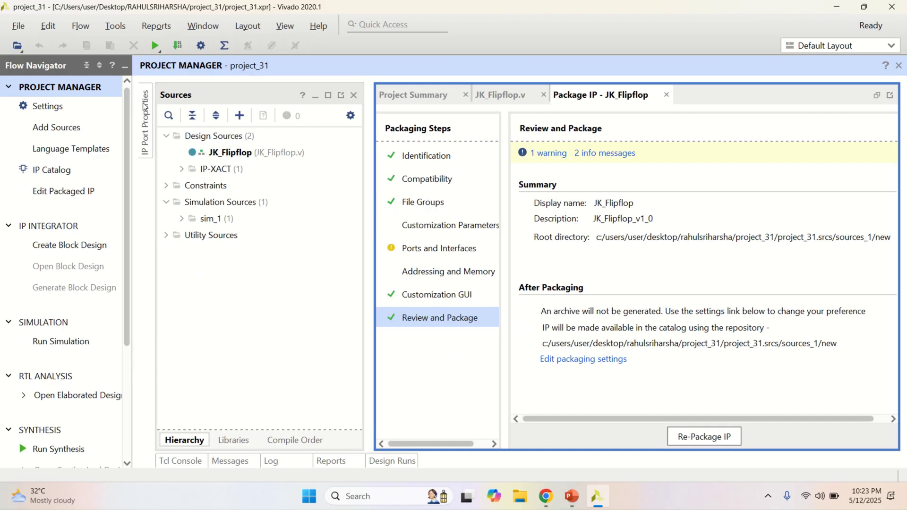
pyautogui.click(666, 94)
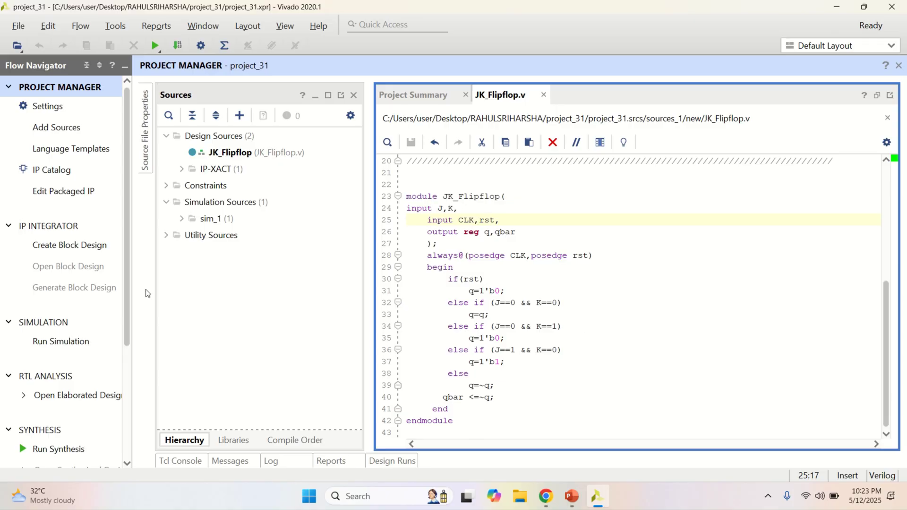
pyautogui.click(77, 250)
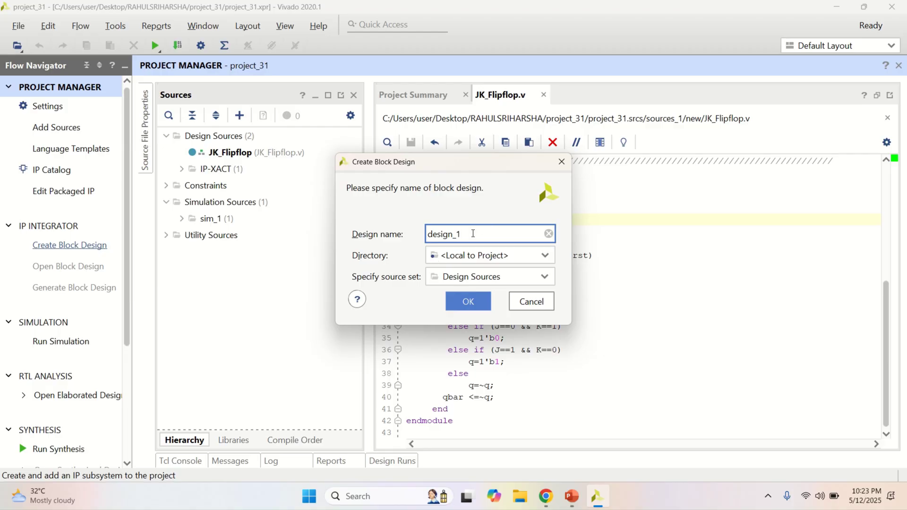
pyautogui.moveTo(472, 234); pyautogui.dragTo(376, 230)
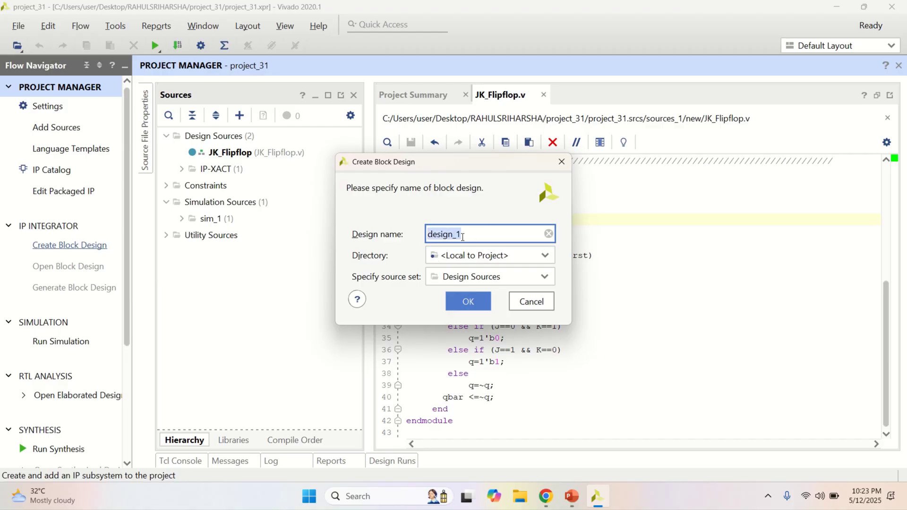
pyautogui.click(467, 301)
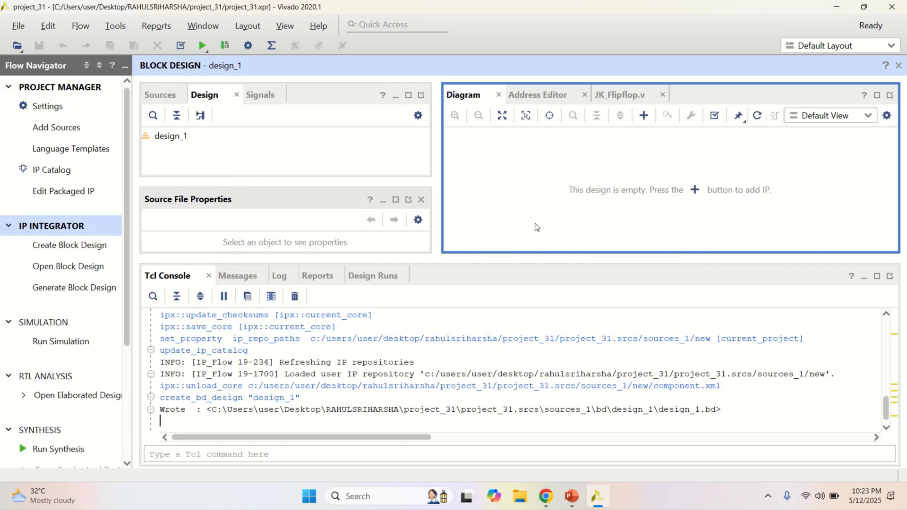
pyautogui.moveTo(436, 170); pyautogui.dragTo(311, 170)
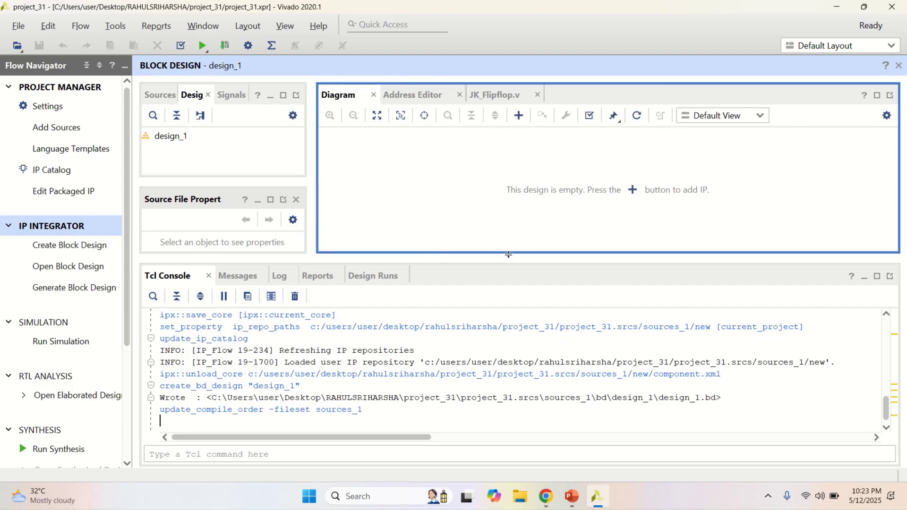
pyautogui.moveTo(508, 254); pyautogui.dragTo(514, 373)
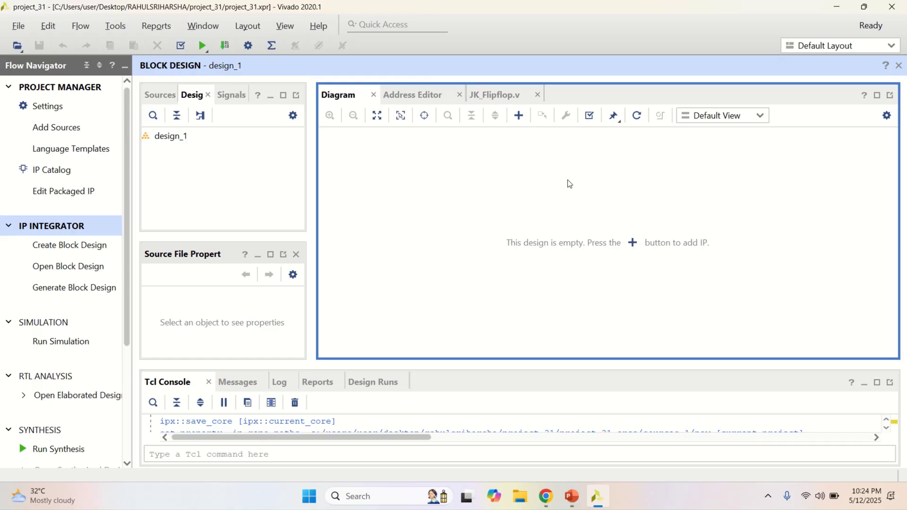
# Add the JK_Flipflop IP, found by searching 'JK', and place JK_Flipflop_0 on the diagram
pyautogui.click(634, 245)
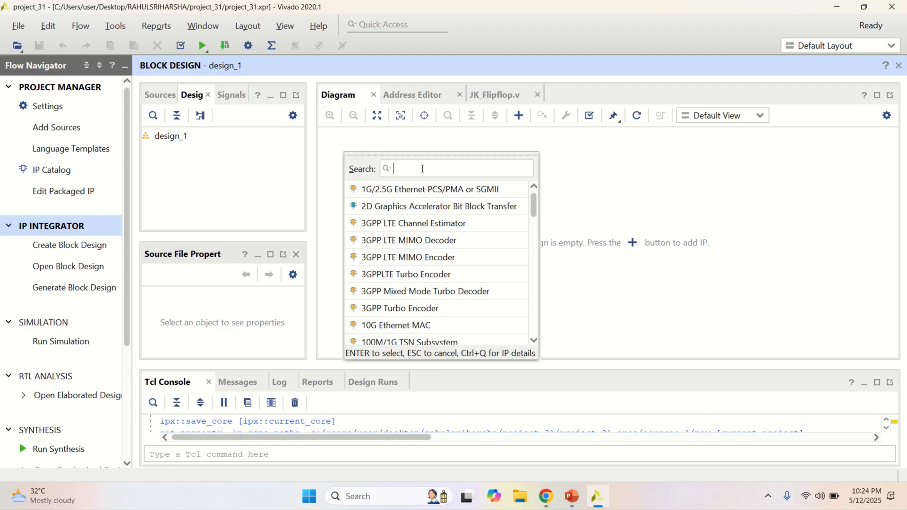
pyautogui.write('J')
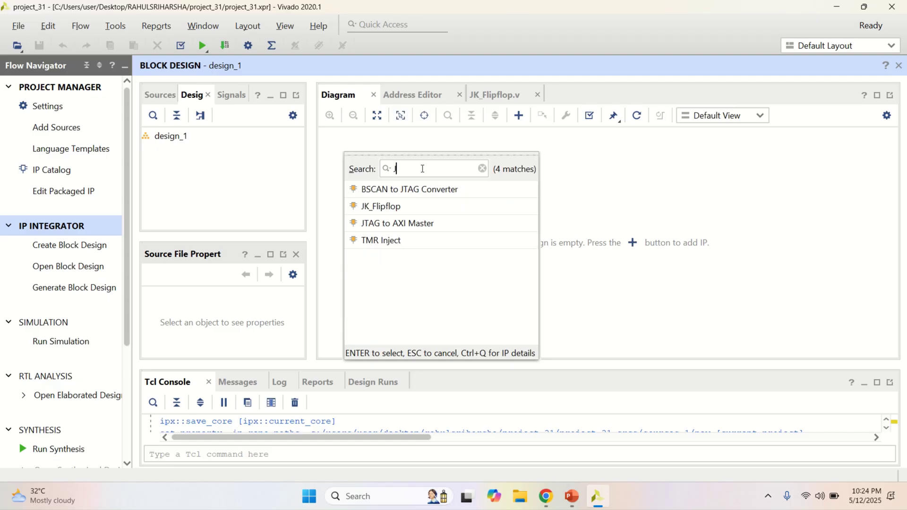
pyautogui.write('K')
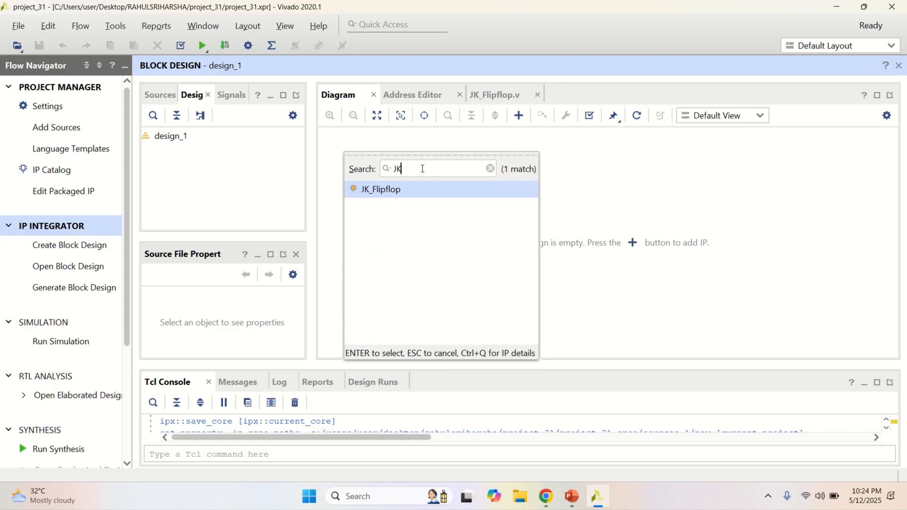
pyautogui.doubleClick(387, 189)
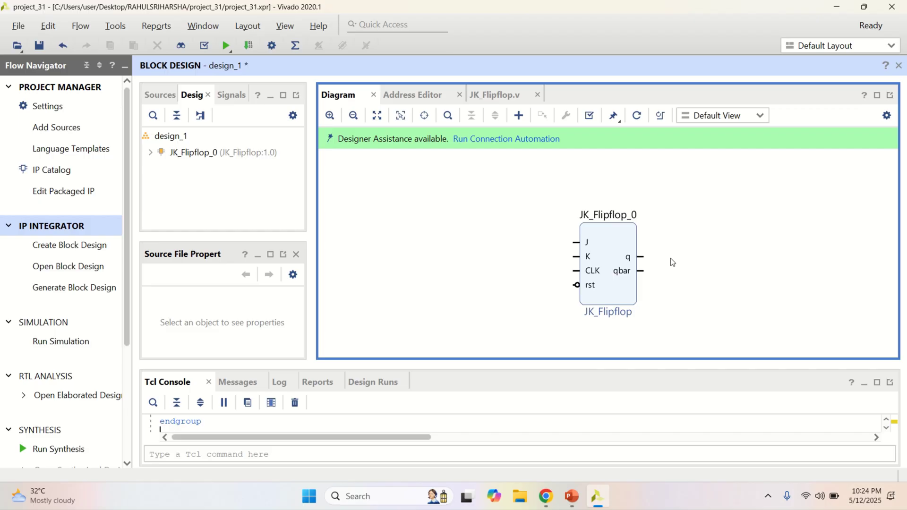
pyautogui.moveTo(611, 245); pyautogui.dragTo(500, 231)
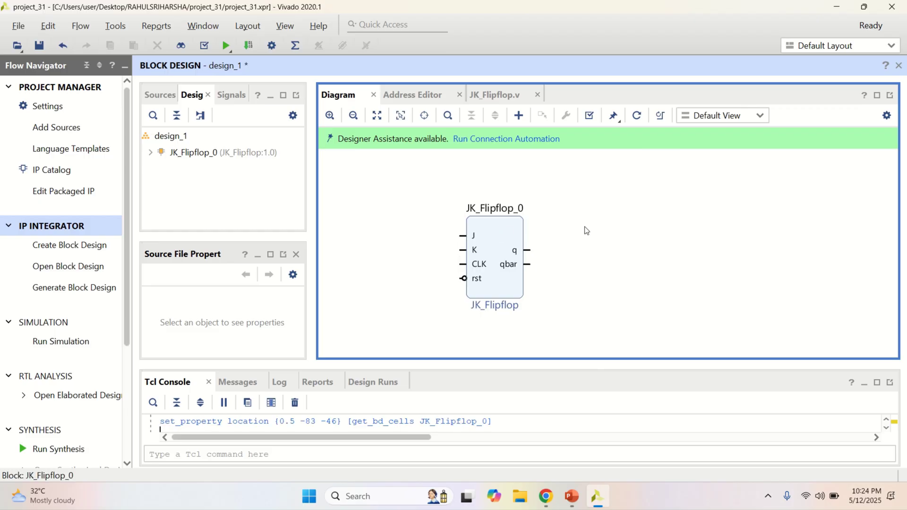
pyautogui.click(495, 241)
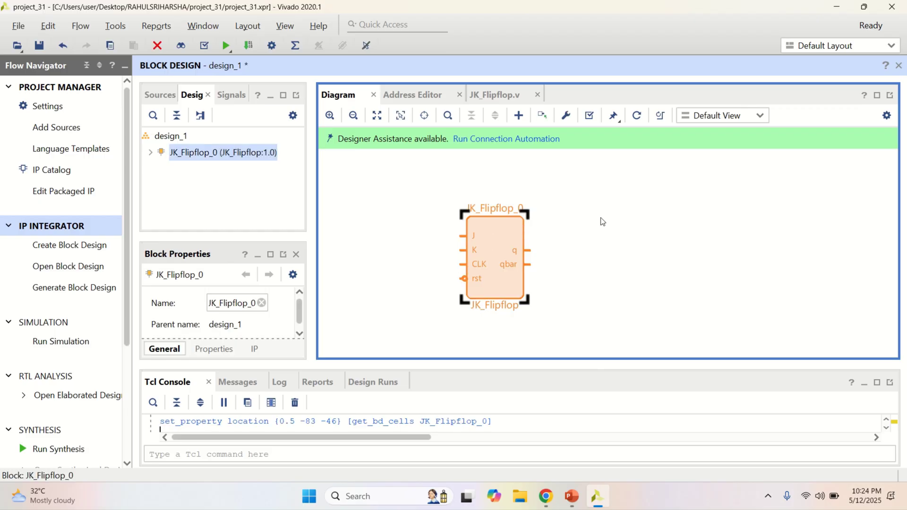
# Open the JK_Flipflop.v Verilog source from the Sources list
pyautogui.click(160, 94)
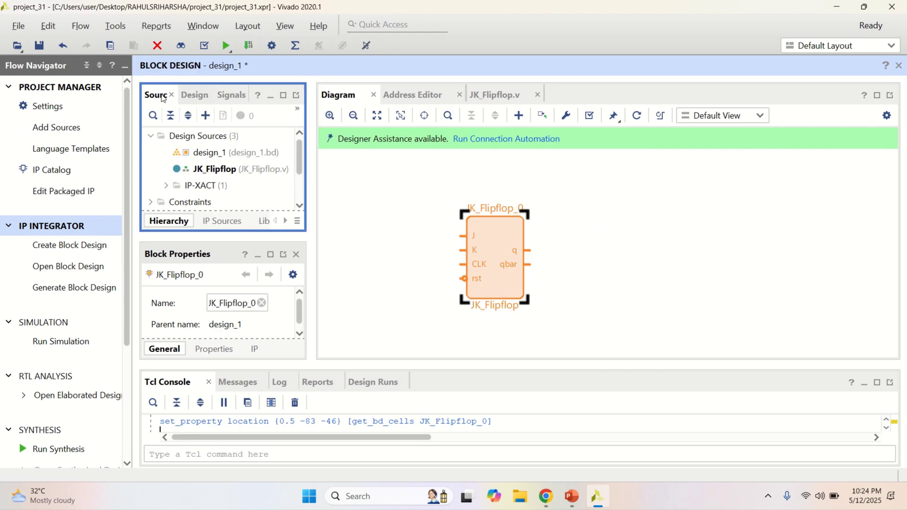
pyautogui.click(224, 170)
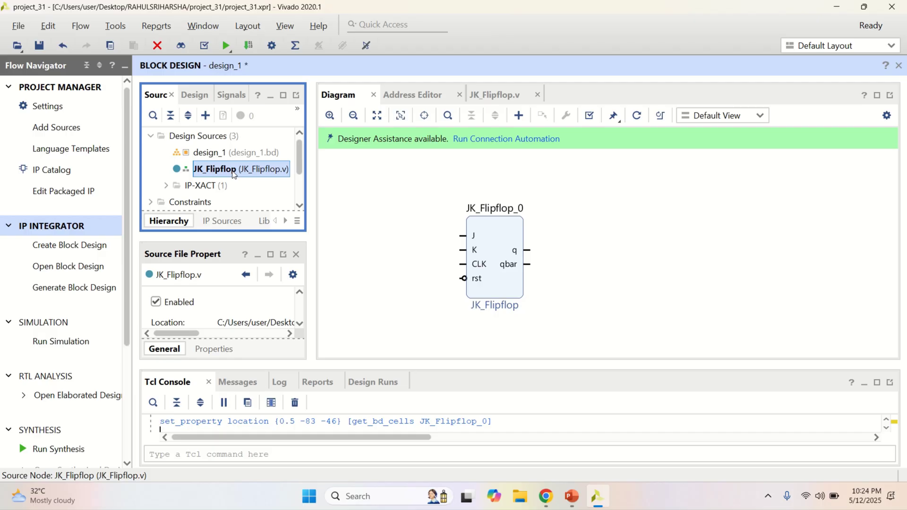
pyautogui.doubleClick(233, 173)
pyautogui.scroll(-3, 509, 216)
pyautogui.scroll(2, 509, 219)
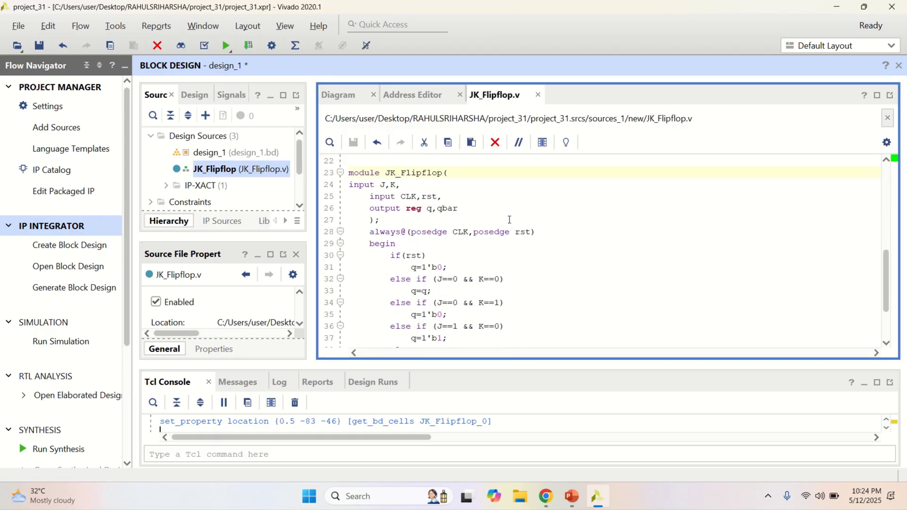
# Reopen design_1.bd and add the JK_Flipflop.v RTL module through the canvas's Add Module command
pyautogui.doubleClick(254, 153)
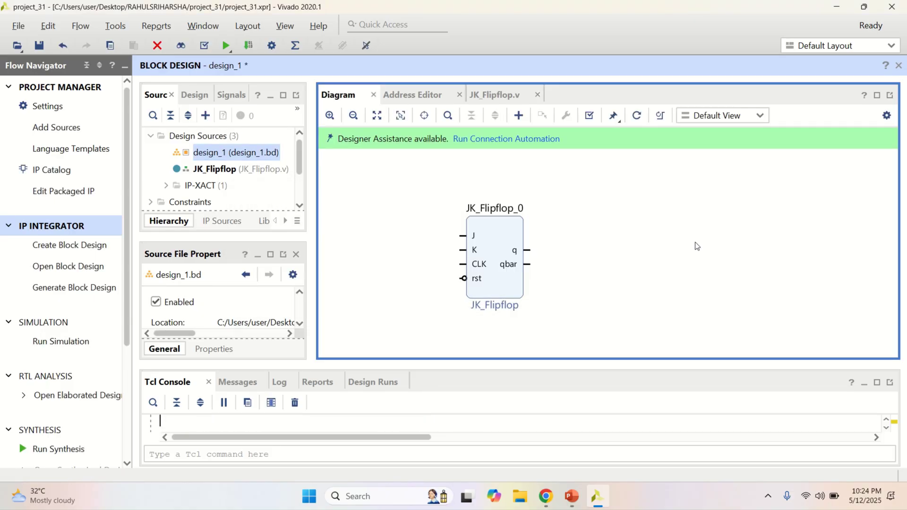
pyautogui.click(234, 171)
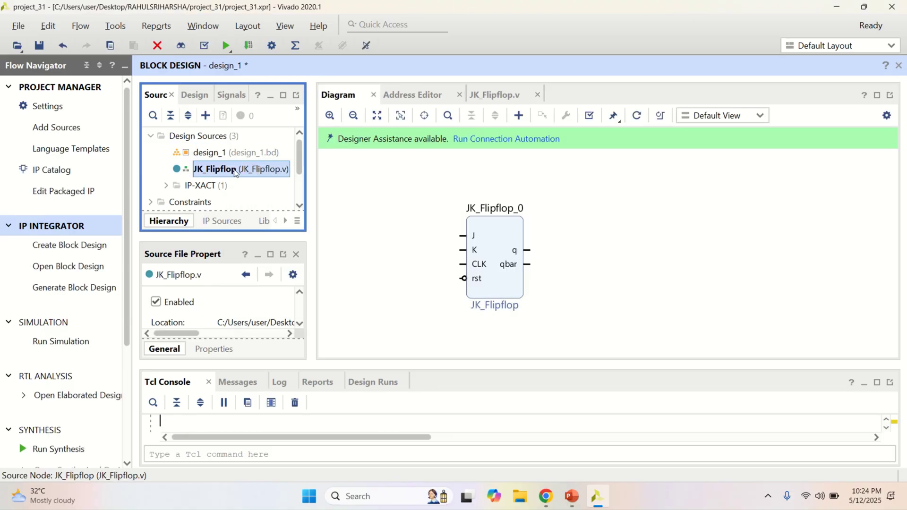
pyautogui.rightClick(235, 172)
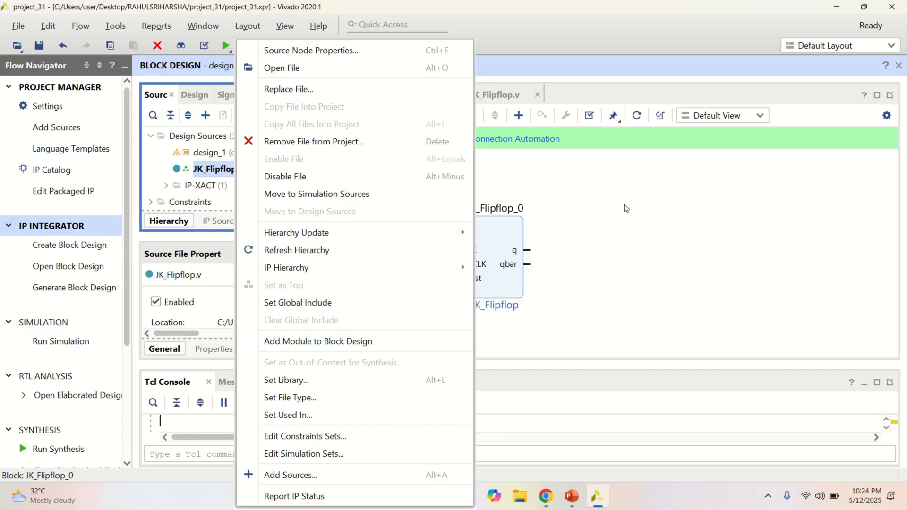
pyautogui.click(357, 341)
pyautogui.rightClick(593, 188)
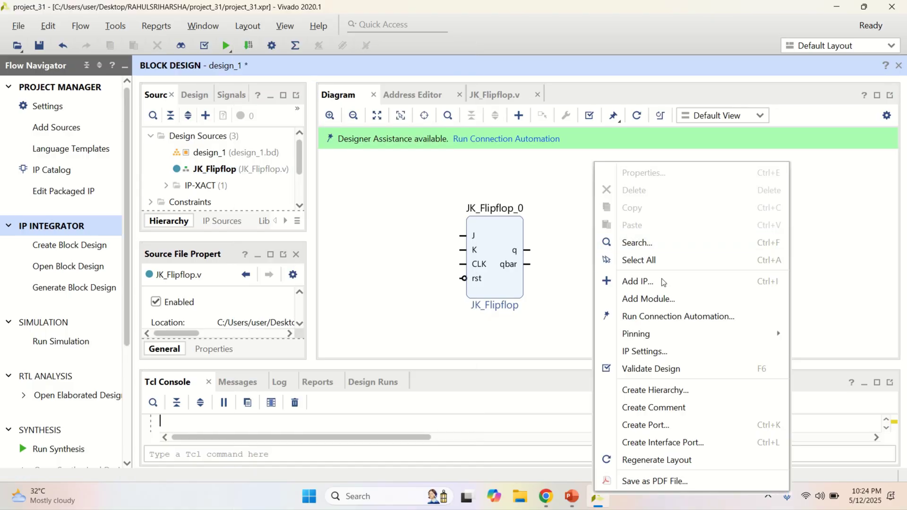
pyautogui.click(648, 298)
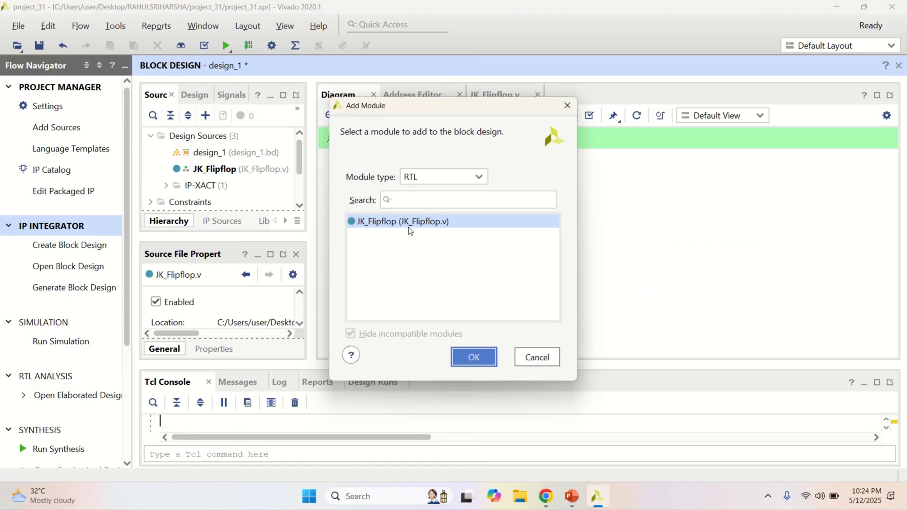
pyautogui.click(473, 358)
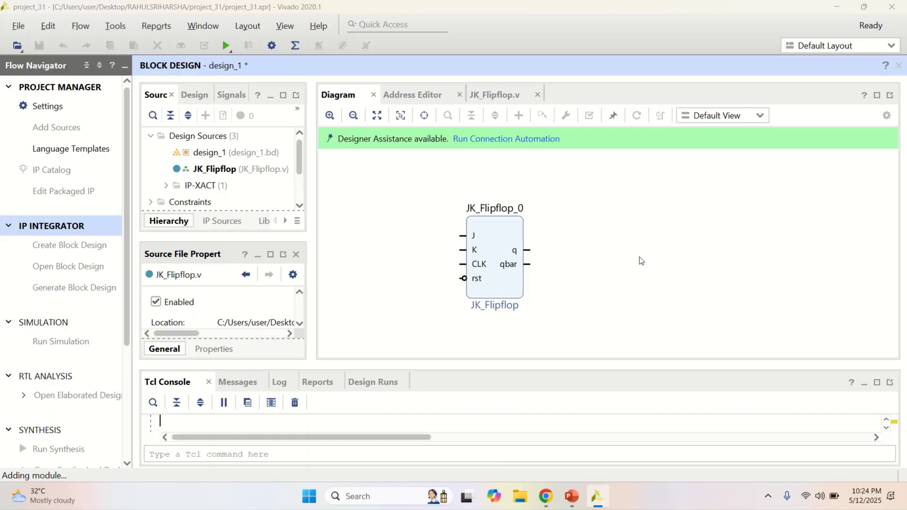
# Maximize the diagram and arrange JK_Flipflop_0 and JK_Flipflop_1 using Regenerate Layout
pyautogui.moveTo(587, 182)
pyautogui.mouseDown()
pyautogui.moveTo(551, 195)
pyautogui.moveTo(721, 250)
pyautogui.moveTo(685, 274)
pyautogui.moveTo(614, 232)
pyautogui.mouseUp()
pyautogui.moveTo(588, 279); pyautogui.dragTo(441, 216)
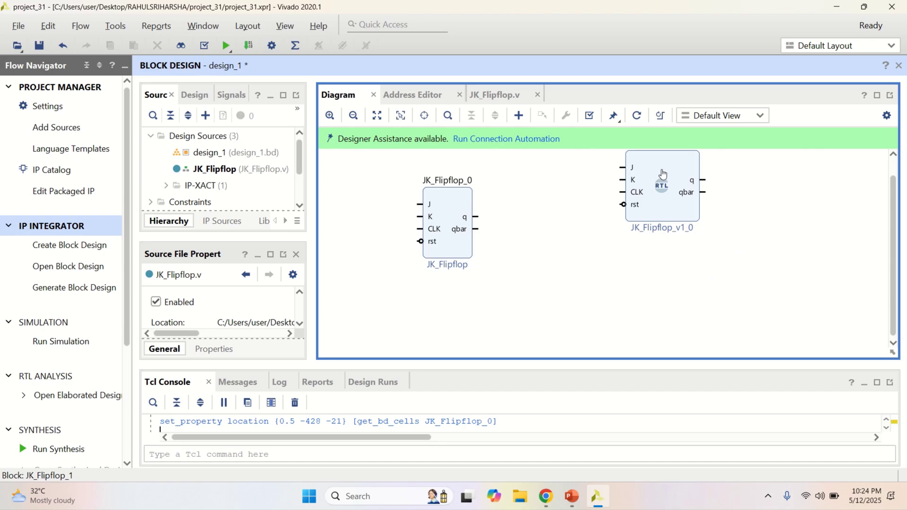
pyautogui.moveTo(622, 171); pyautogui.dragTo(622, 208)
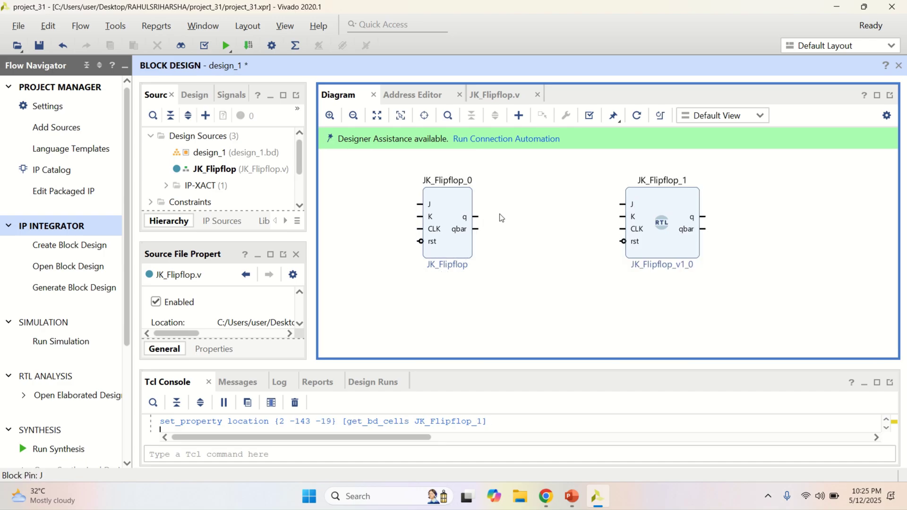
pyautogui.click(376, 116)
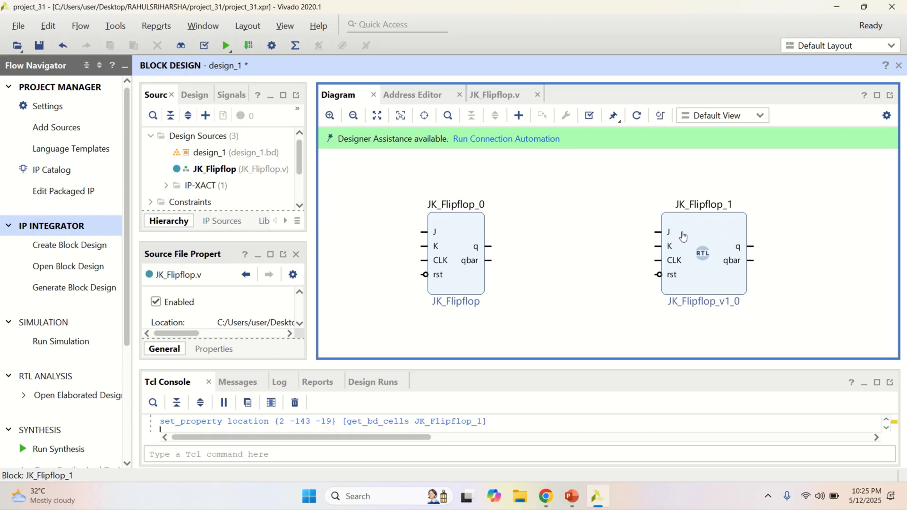
pyautogui.moveTo(703, 239); pyautogui.dragTo(612, 231)
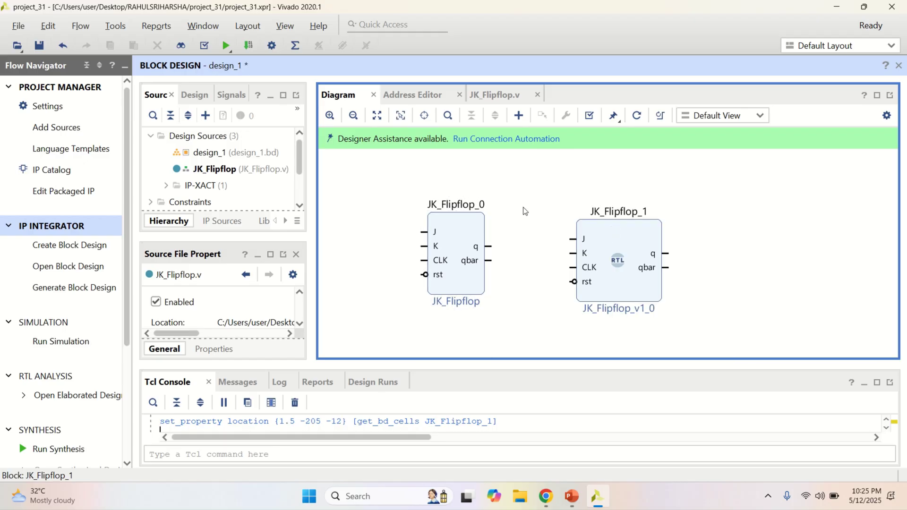
pyautogui.click(377, 115)
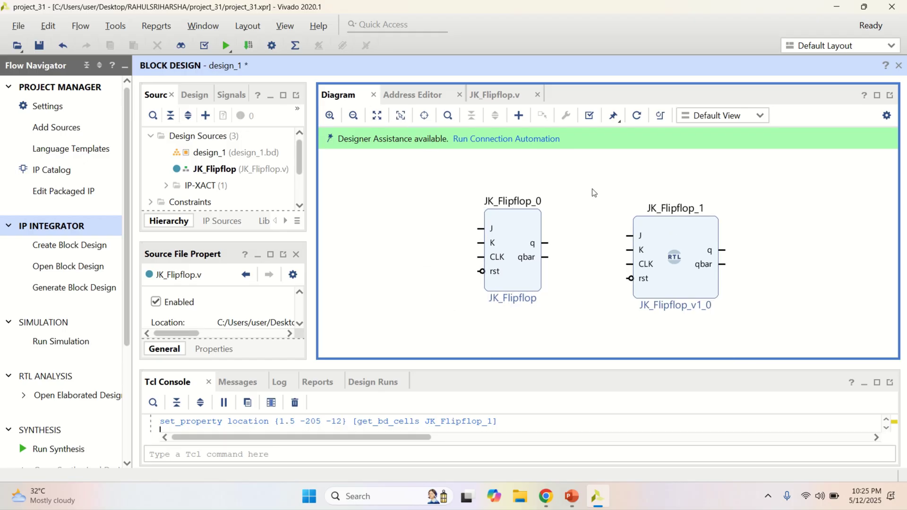
pyautogui.click(876, 96)
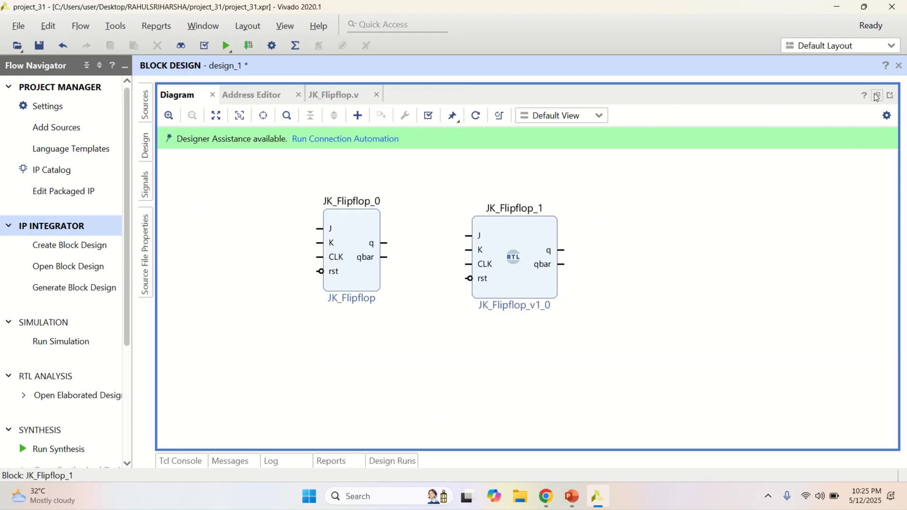
pyautogui.click(216, 115)
pyautogui.scroll(3, 595, 282)
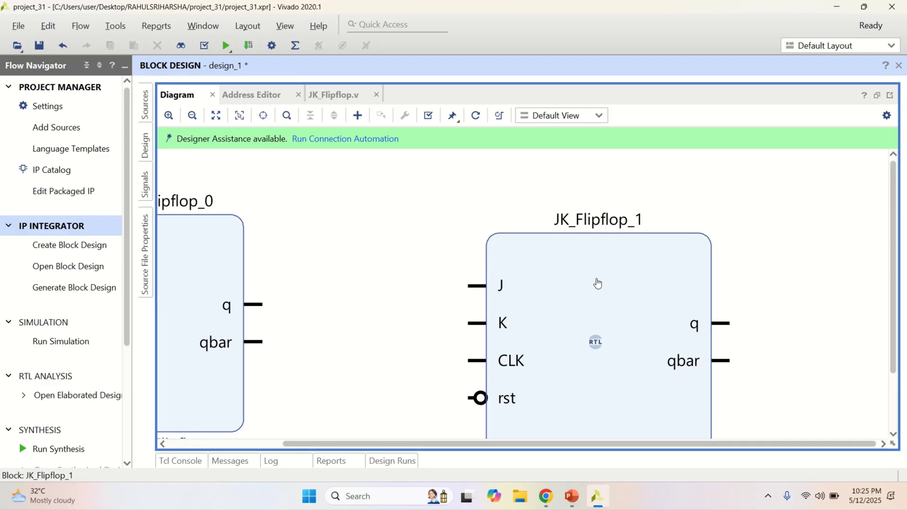
pyautogui.scroll(-3, 595, 284)
pyautogui.scroll(2, 591, 289)
pyautogui.moveTo(591, 290); pyautogui.dragTo(586, 271)
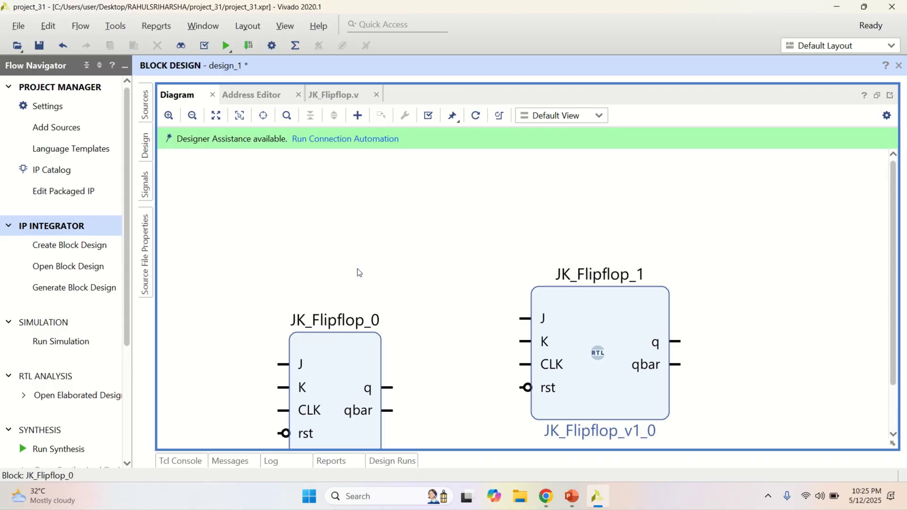
pyautogui.click(476, 115)
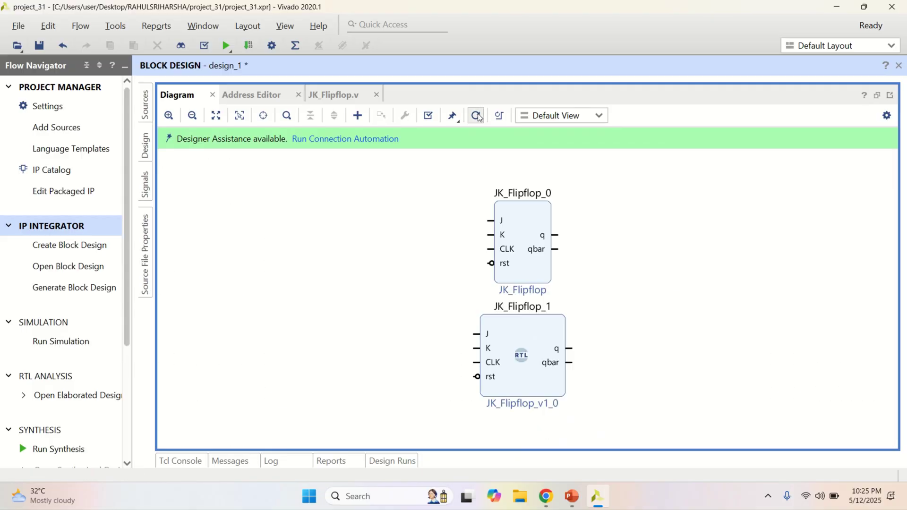
pyautogui.moveTo(531, 345); pyautogui.dragTo(647, 225)
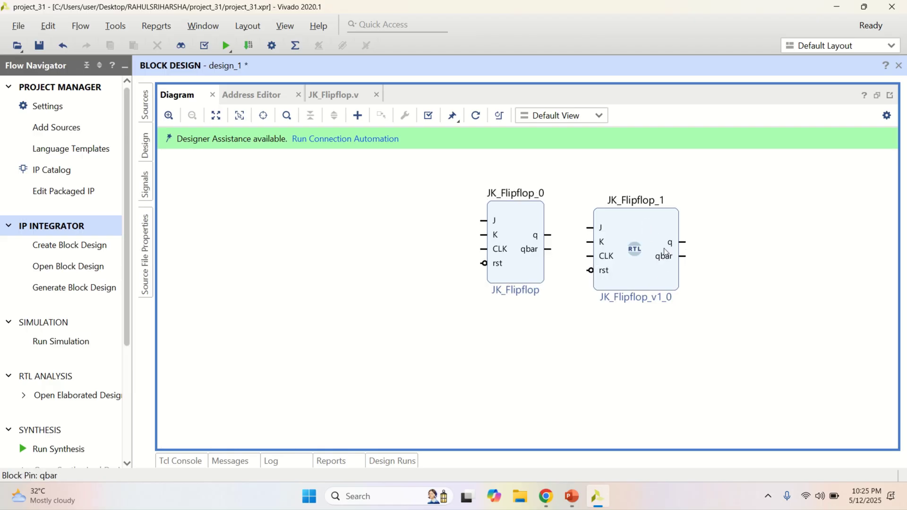
pyautogui.scroll(2, 662, 252)
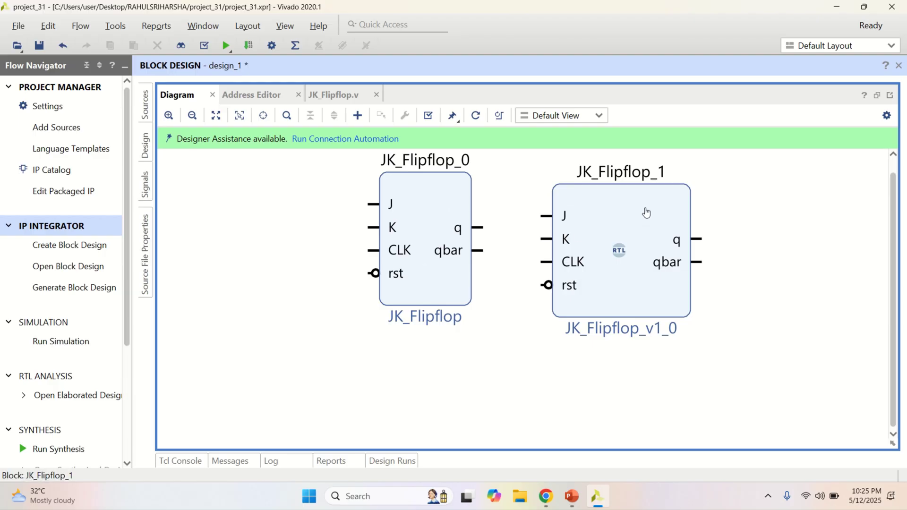
# Regenerate the layout to stack both blocks, then delete JK_Flipflop_1
pyautogui.click(621, 213)
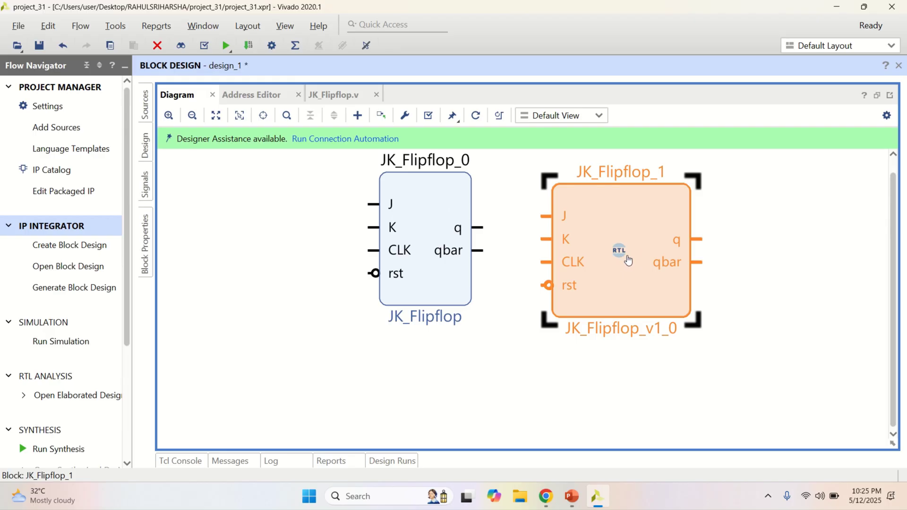
pyautogui.moveTo(411, 194); pyautogui.dragTo(411, 203)
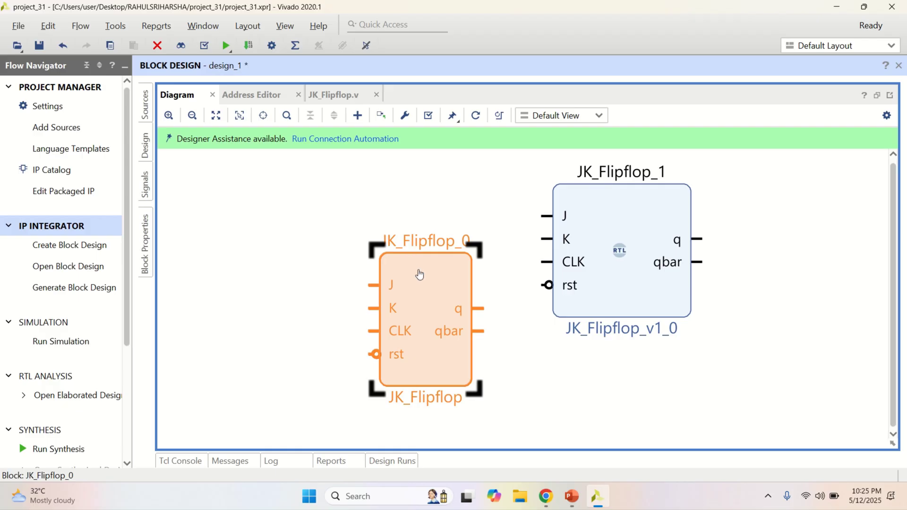
pyautogui.moveTo(418, 273); pyautogui.dragTo(425, 198)
pyautogui.moveTo(657, 215)
pyautogui.mouseDown()
pyautogui.moveTo(621, 283)
pyautogui.moveTo(623, 341)
pyautogui.mouseUp()
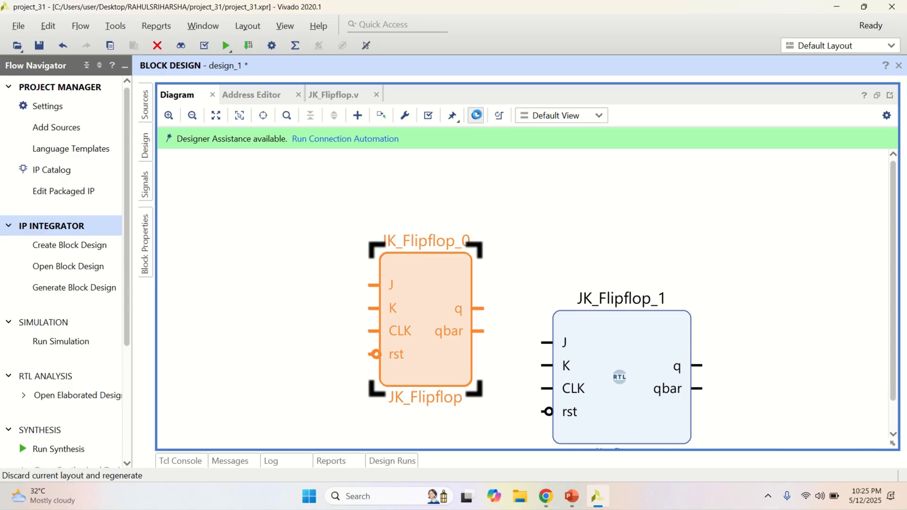
pyautogui.click(476, 115)
pyautogui.click(661, 291)
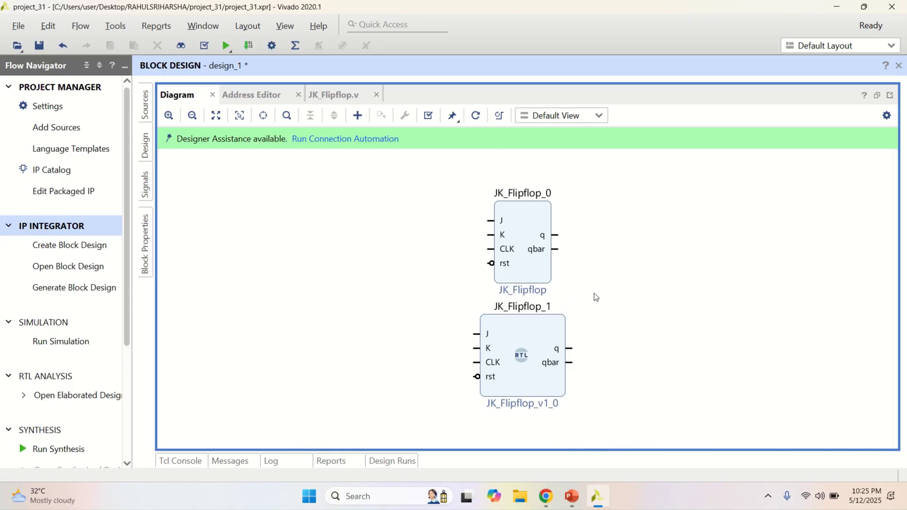
pyautogui.click(543, 342)
pyautogui.press('Delete')
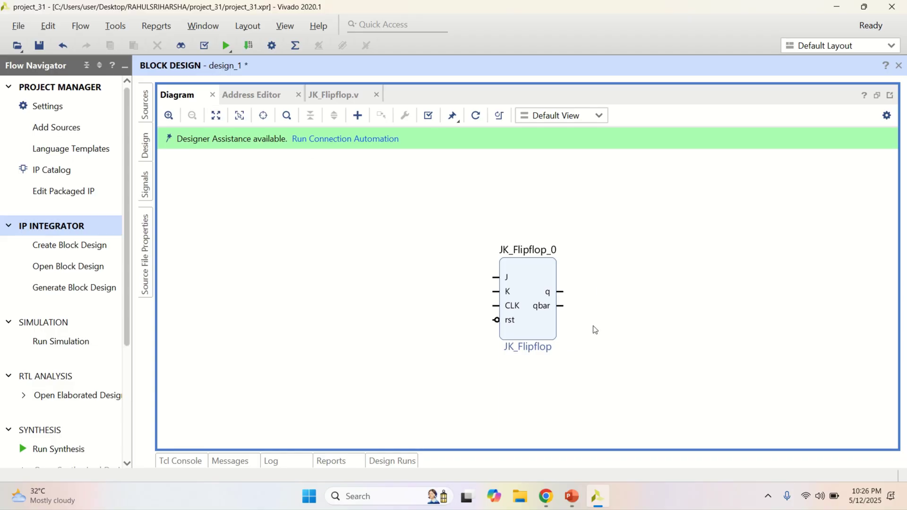
# Apply Make External to JK_Flipflop_0, creating ports J_0, K_0, CLK_0, rst_0, q_0 and qbar_0
pyautogui.scroll(3, 593, 328)
pyautogui.scroll(-2, 551, 298)
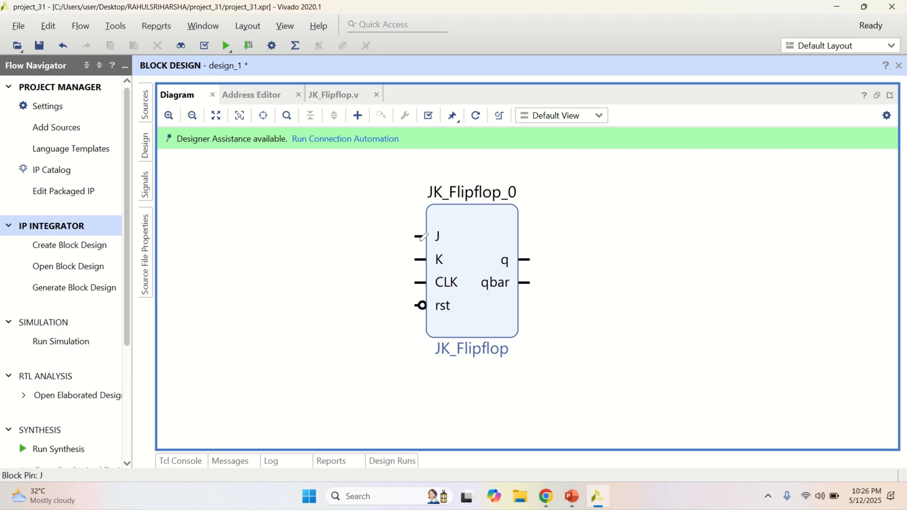
pyautogui.click(475, 231)
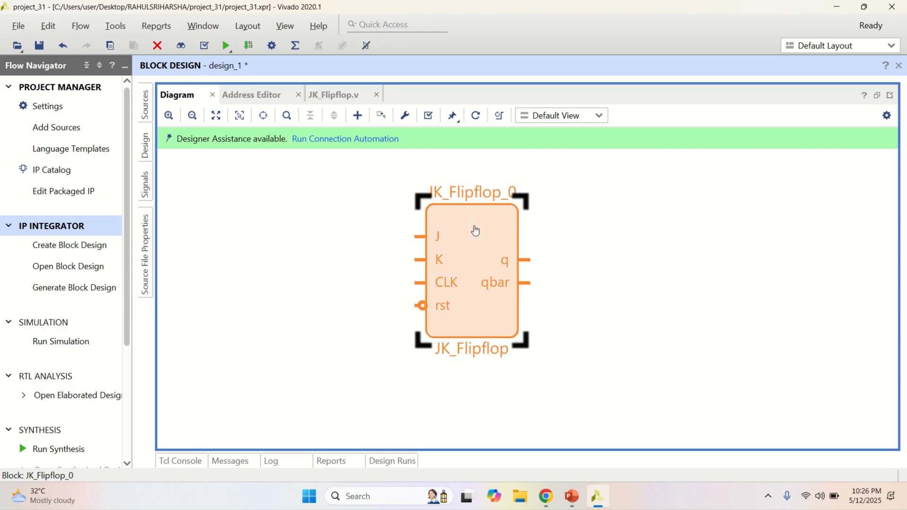
pyautogui.rightClick(474, 226)
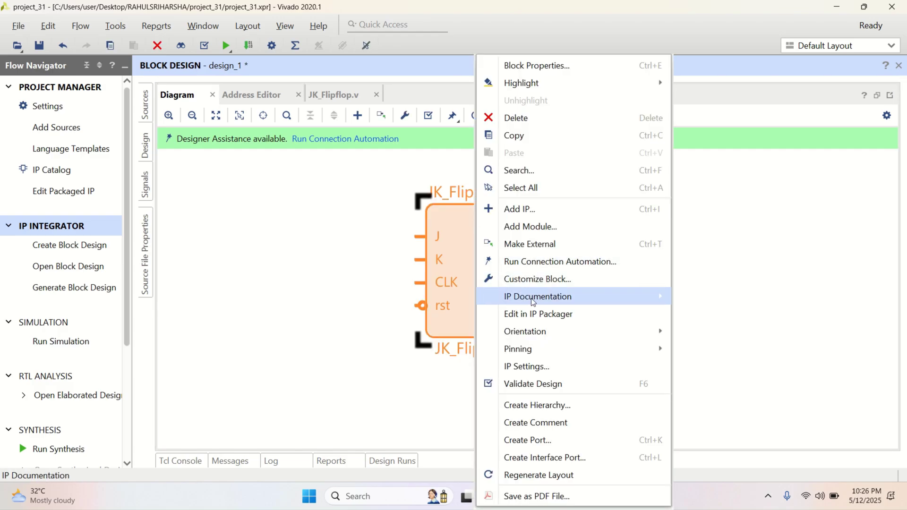
pyautogui.click(568, 247)
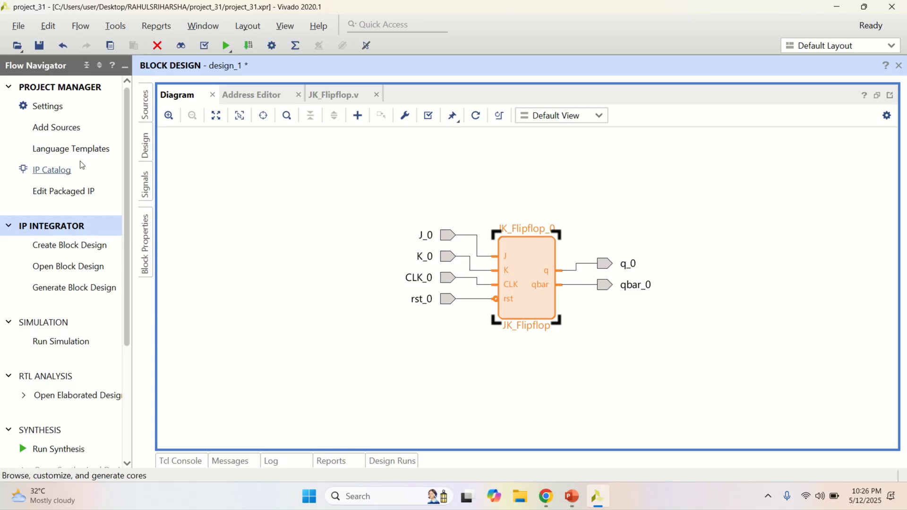
# Rename input ports J_0, K_0 and CLK_0 to J, K and CLK
pyautogui.click(147, 107)
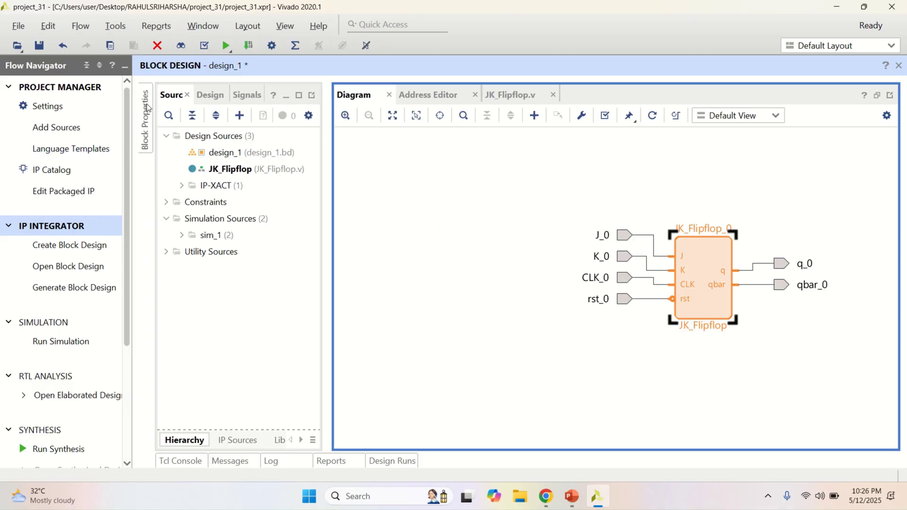
pyautogui.click(605, 238)
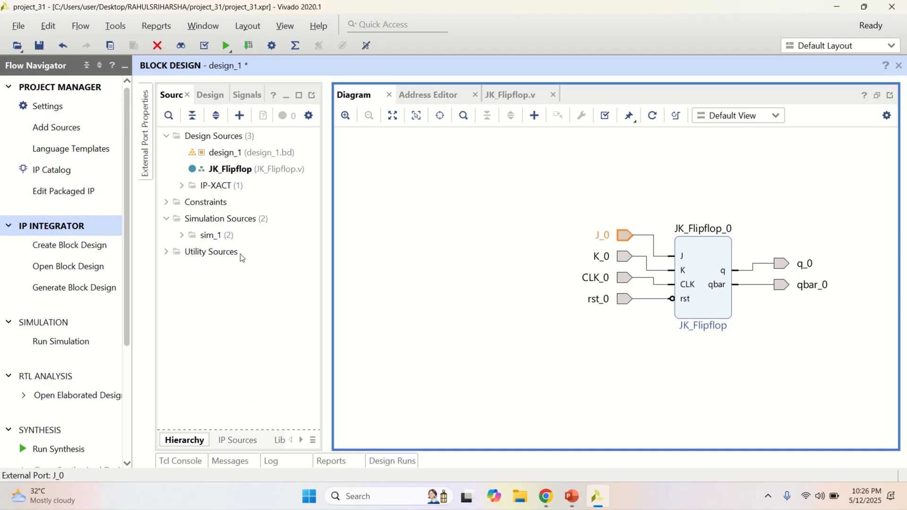
pyautogui.click(601, 257)
pyautogui.rightClick(601, 239)
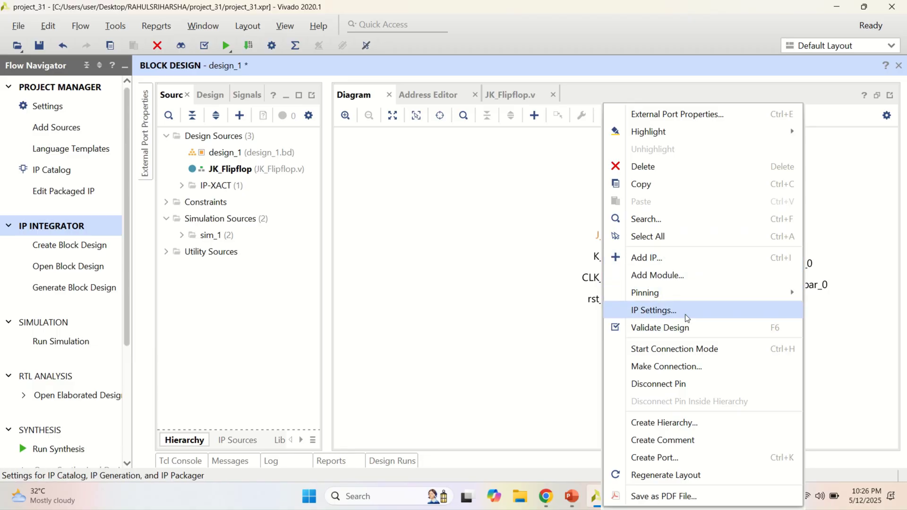
pyautogui.click(674, 113)
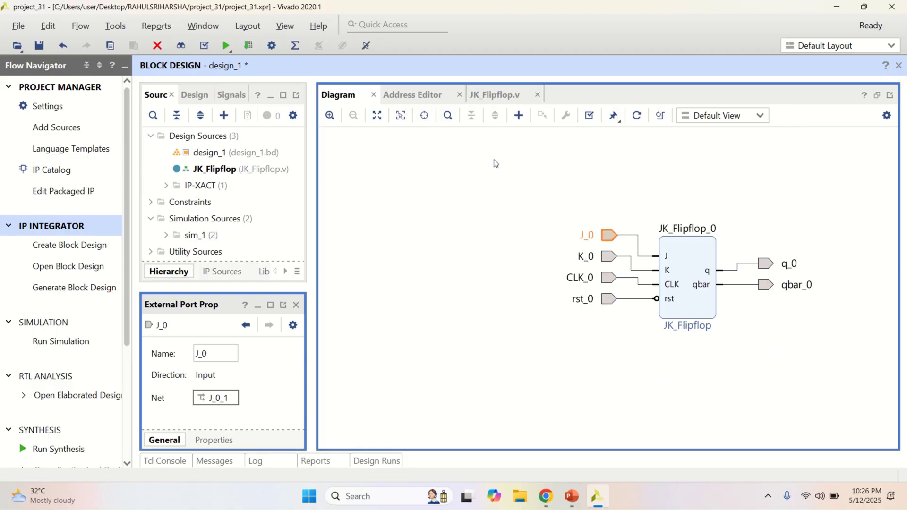
pyautogui.click(221, 355)
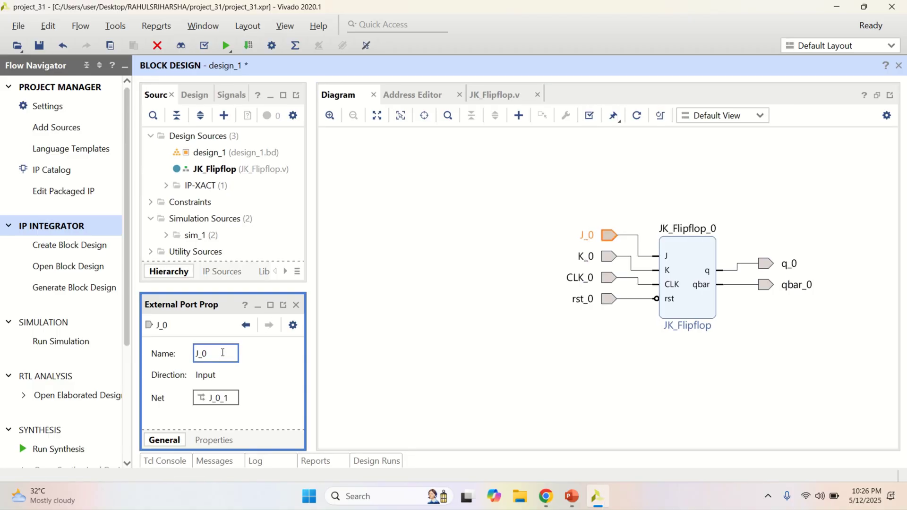
pyautogui.click(416, 292)
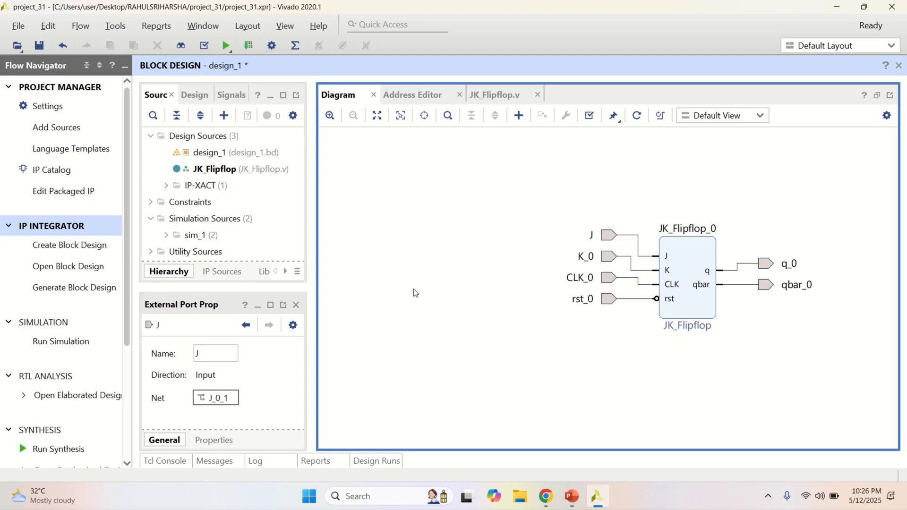
pyautogui.click(583, 261)
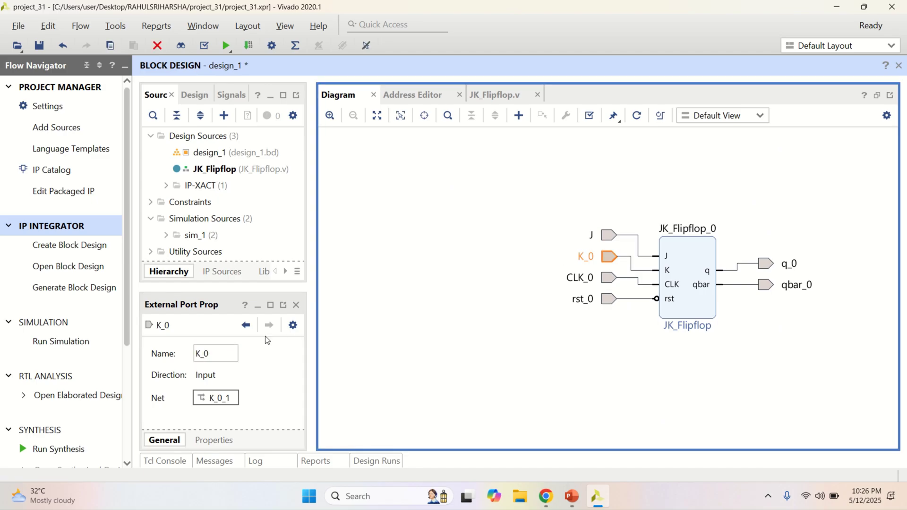
pyautogui.click(225, 352)
pyautogui.click(502, 304)
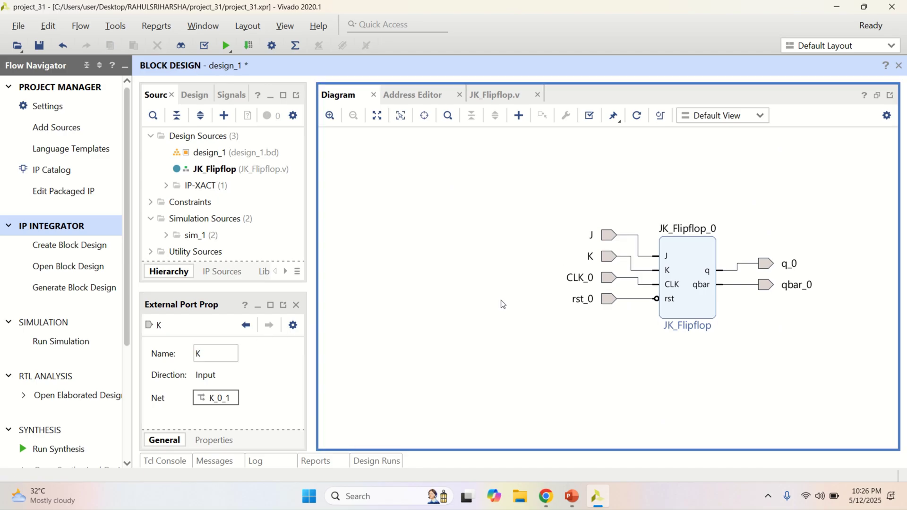
pyautogui.click(584, 282)
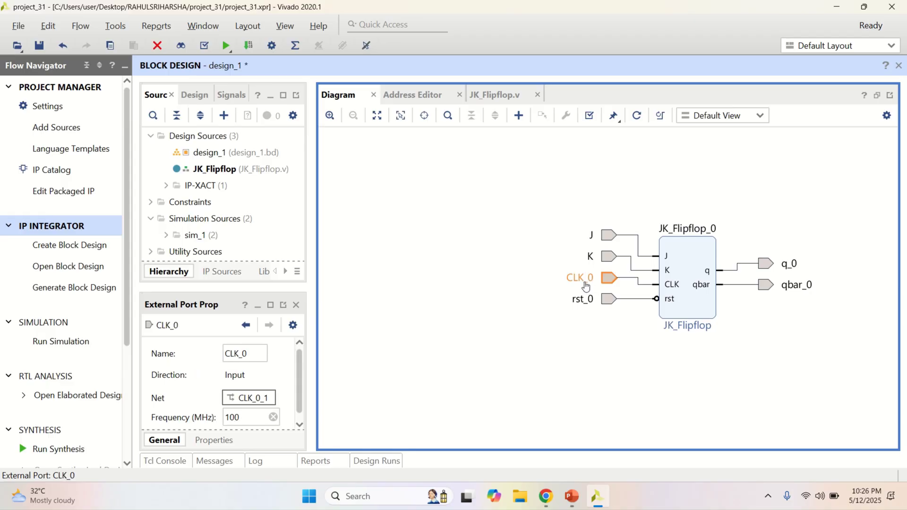
pyautogui.click(266, 351)
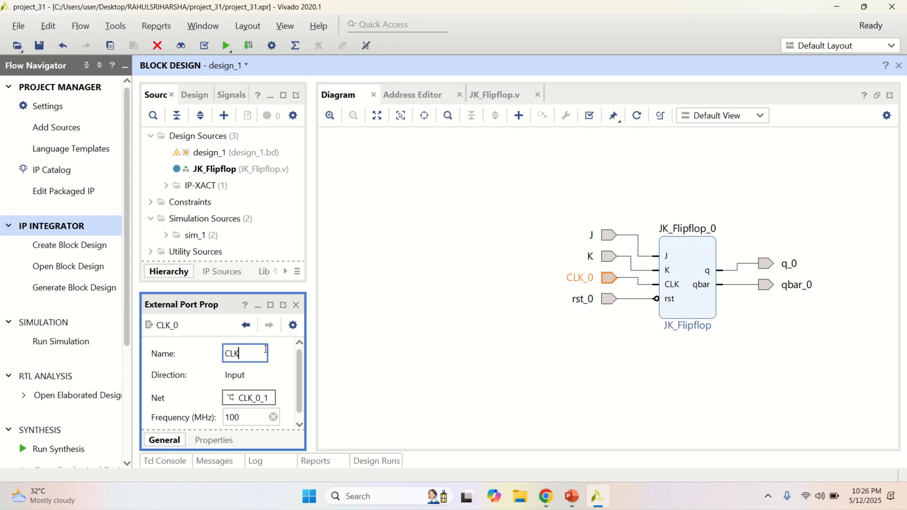
pyautogui.click(387, 308)
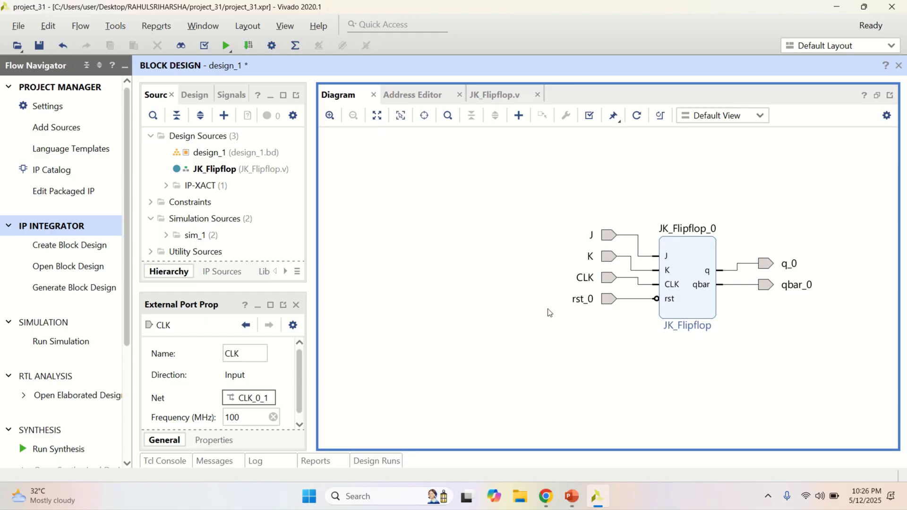
# Rename ports rst_0, q_0 and qbar_0 to rst, q and qbar
pyautogui.click(584, 300)
pyautogui.click(222, 356)
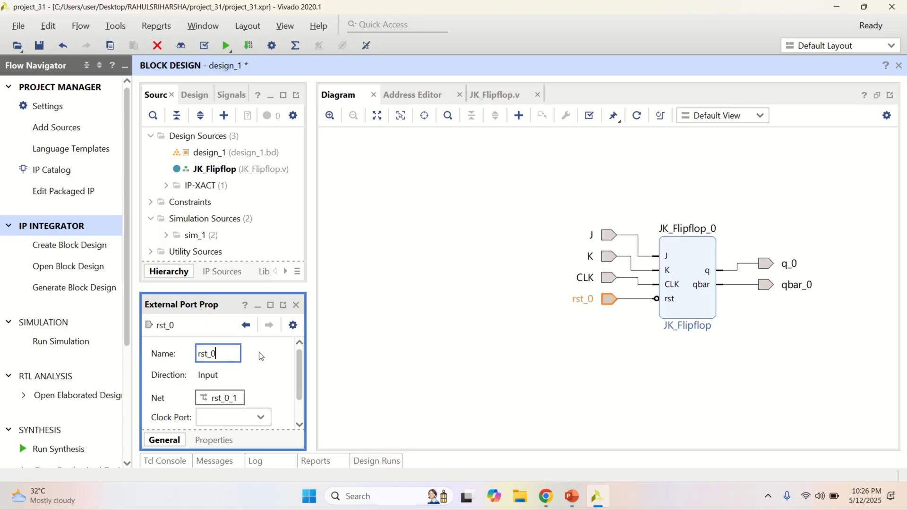
pyautogui.click(437, 318)
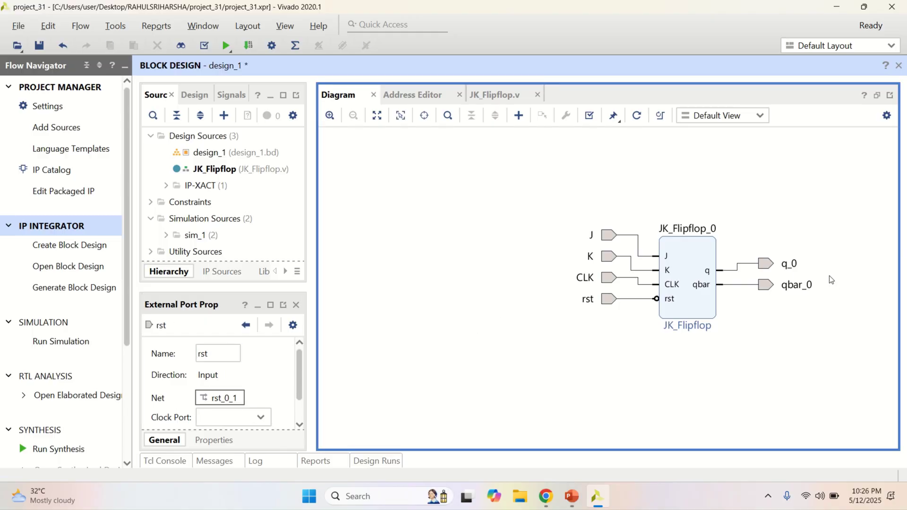
pyautogui.click(788, 263)
pyautogui.click(226, 351)
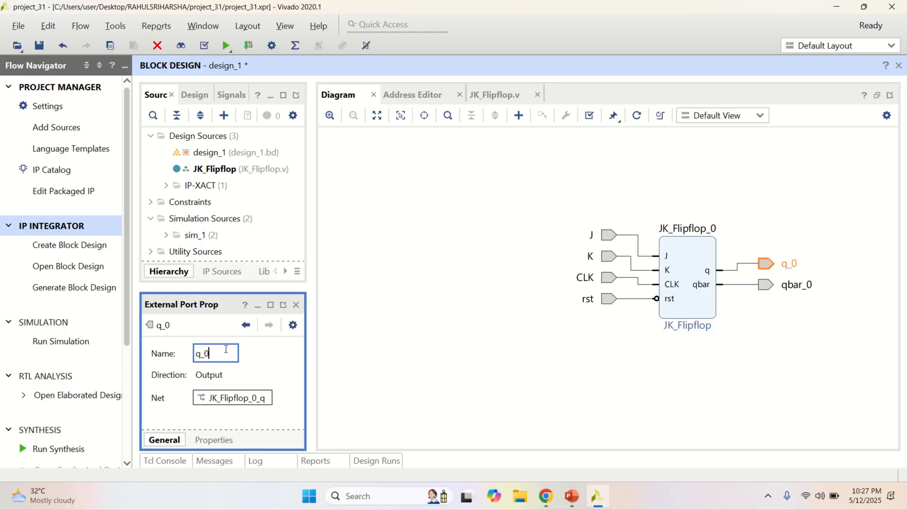
pyautogui.click(421, 337)
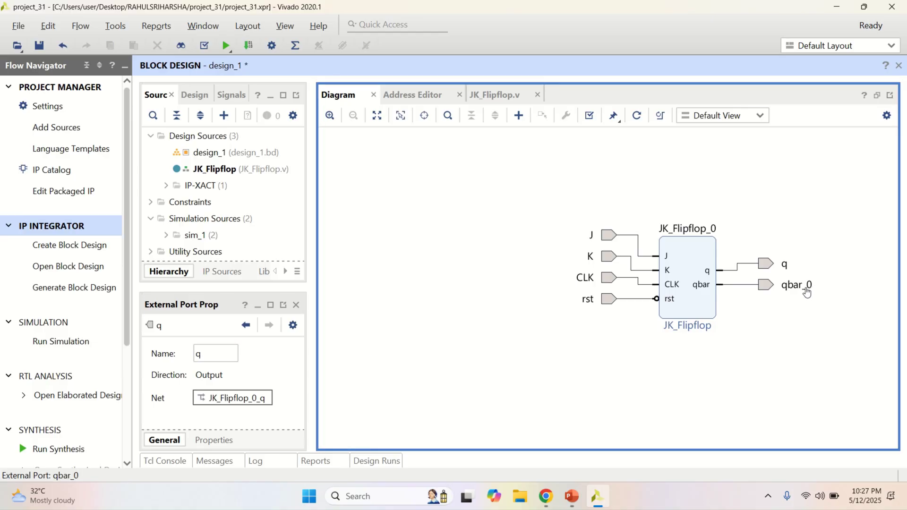
pyautogui.click(805, 286)
pyautogui.click(231, 354)
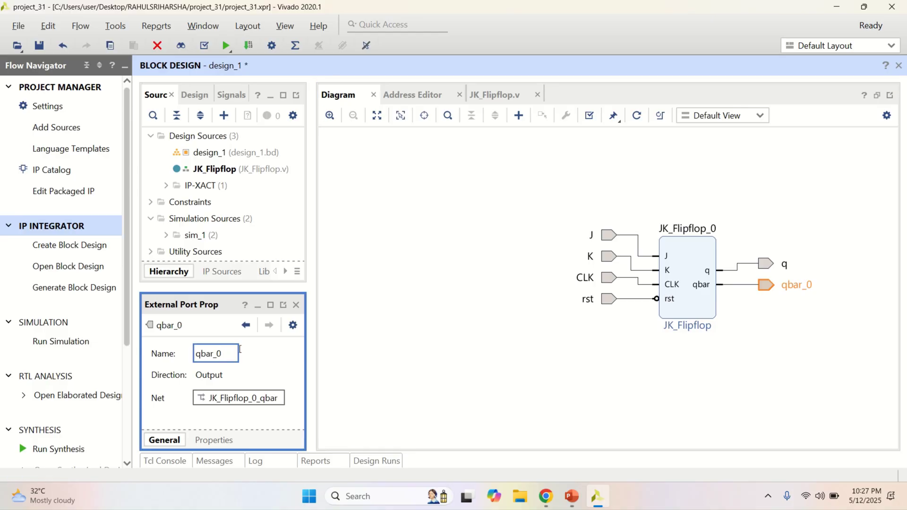
pyautogui.click(416, 274)
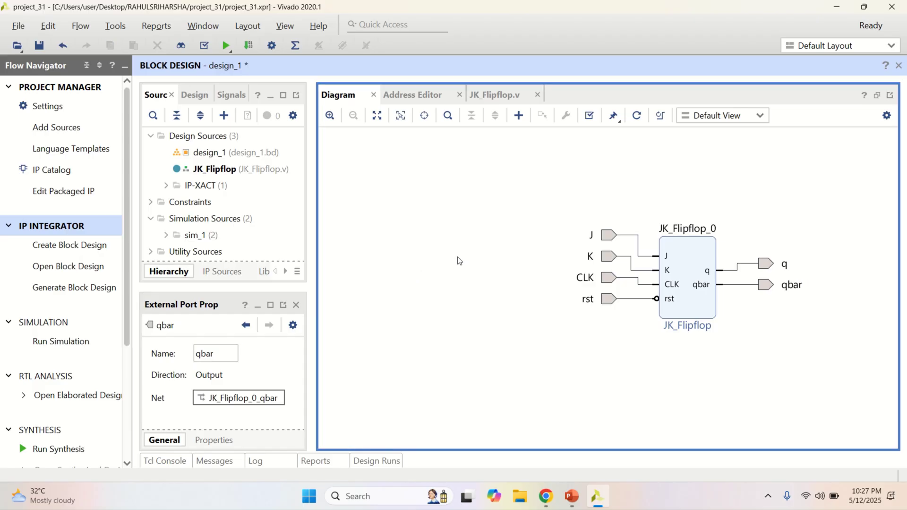
# Zoom-fit and regenerate the JK flip-flop diagram layout, then validate design_1 with no errors
pyautogui.click(377, 116)
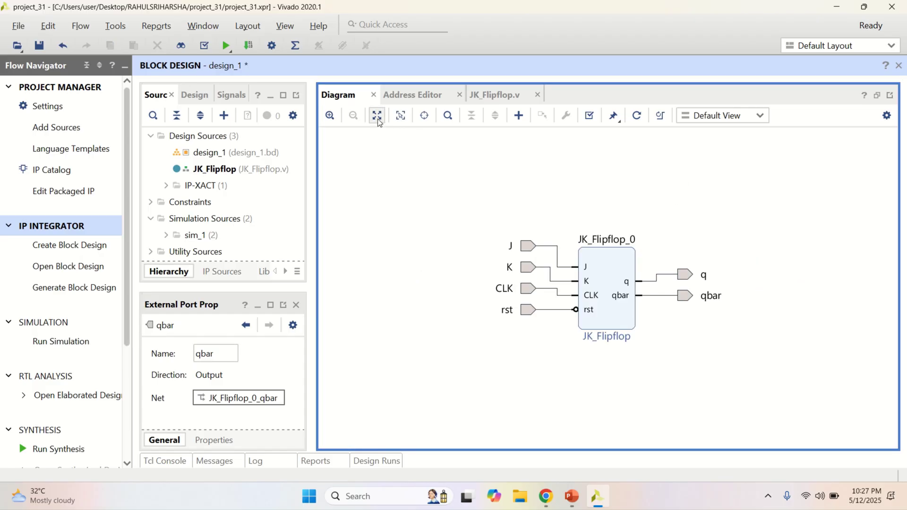
pyautogui.scroll(2, 660, 325)
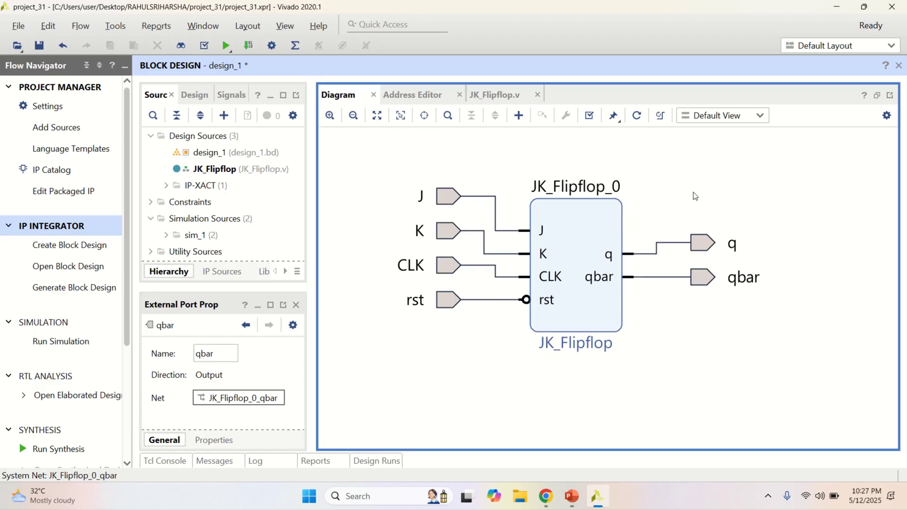
pyautogui.click(638, 116)
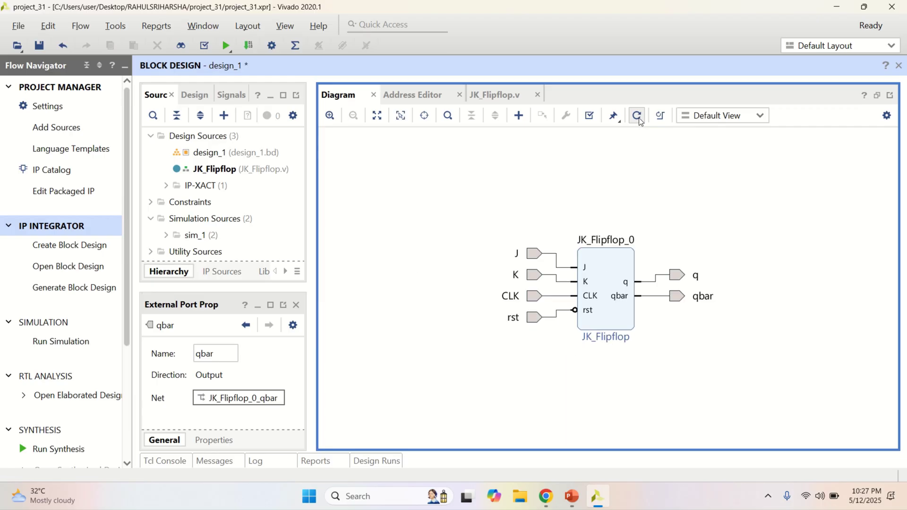
pyautogui.click(590, 117)
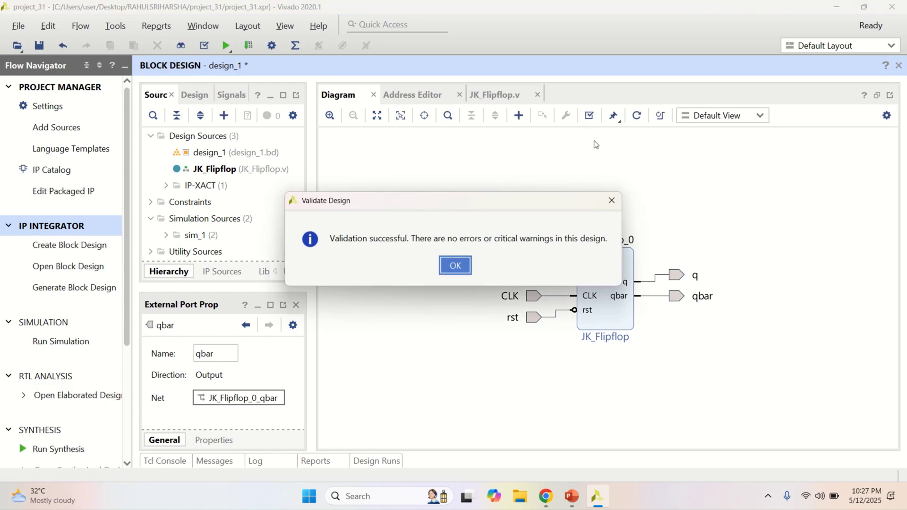
# Create a Vivado-managed HDL wrapper, design_1_wrapper, for the design_1 block design
pyautogui.click(455, 265)
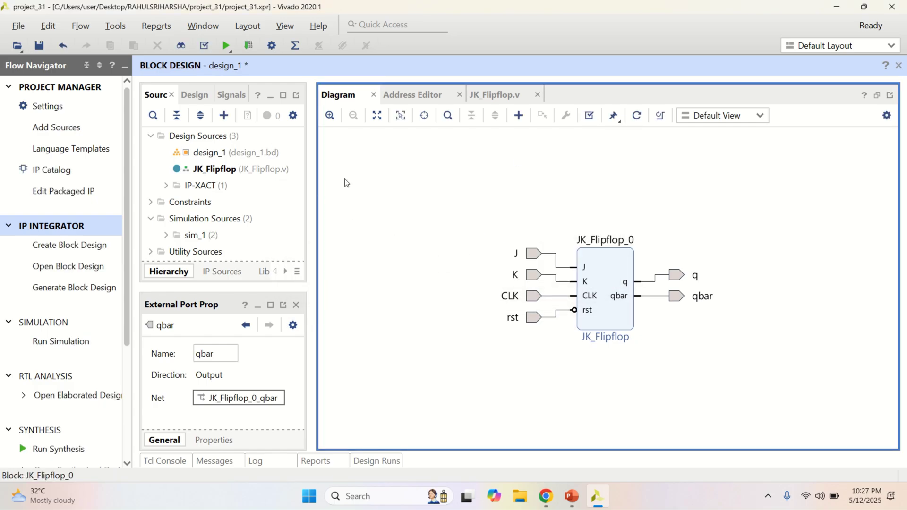
pyautogui.click(202, 156)
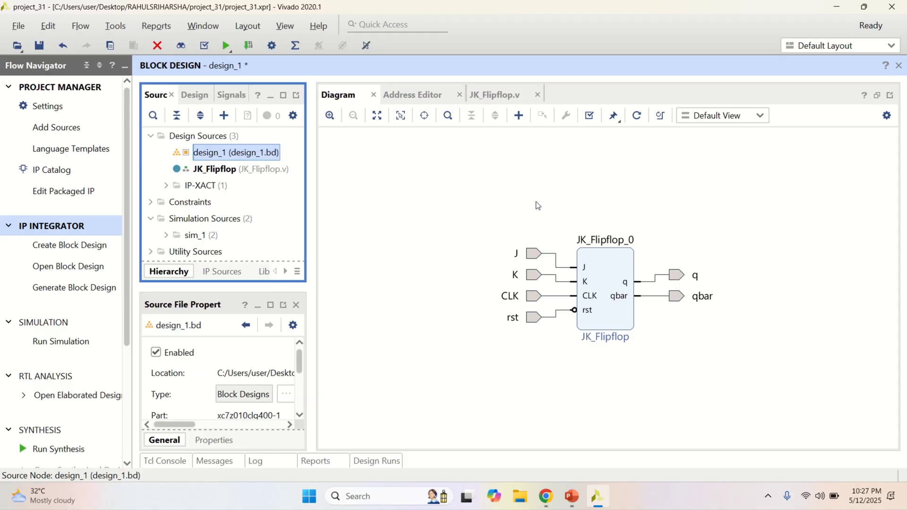
pyautogui.rightClick(245, 157)
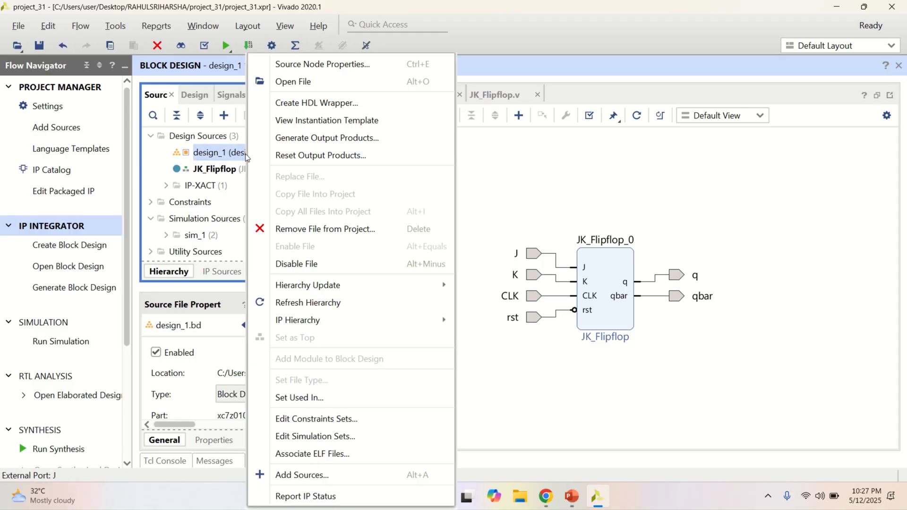
pyautogui.click(321, 103)
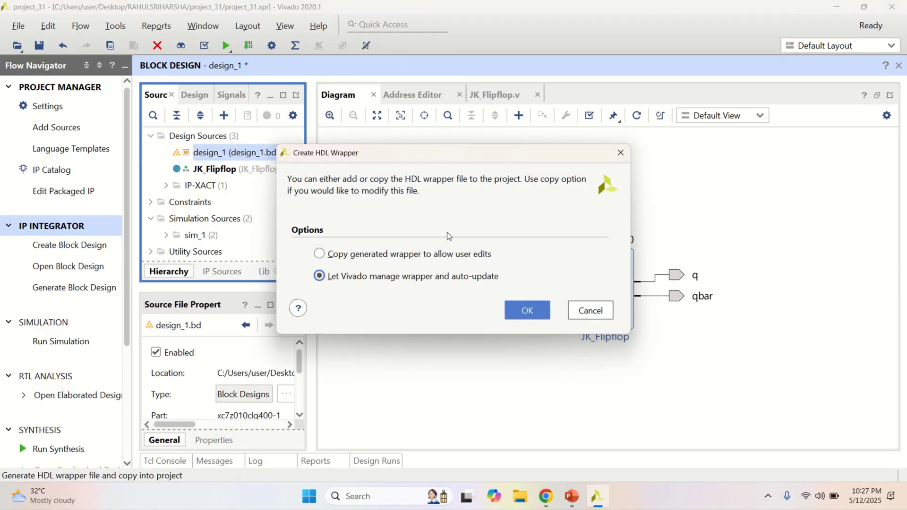
pyautogui.click(537, 314)
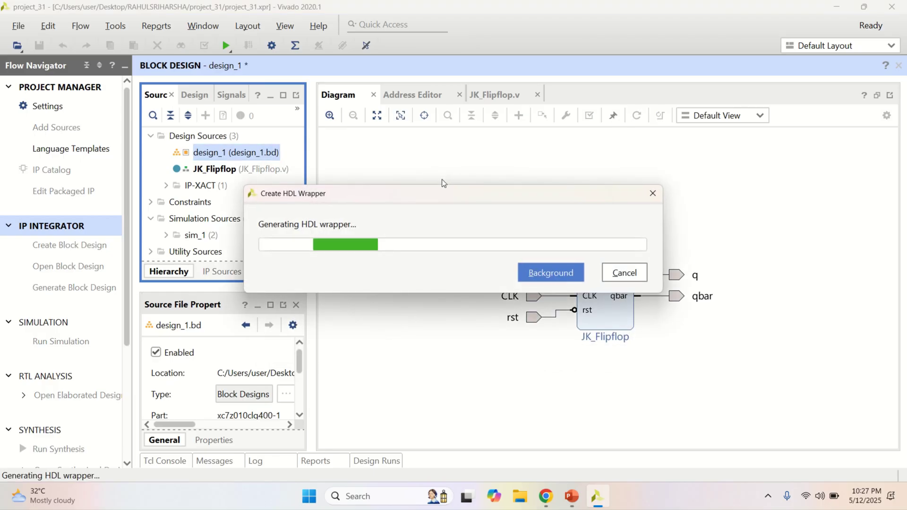
pyautogui.scroll(2, 668, 310)
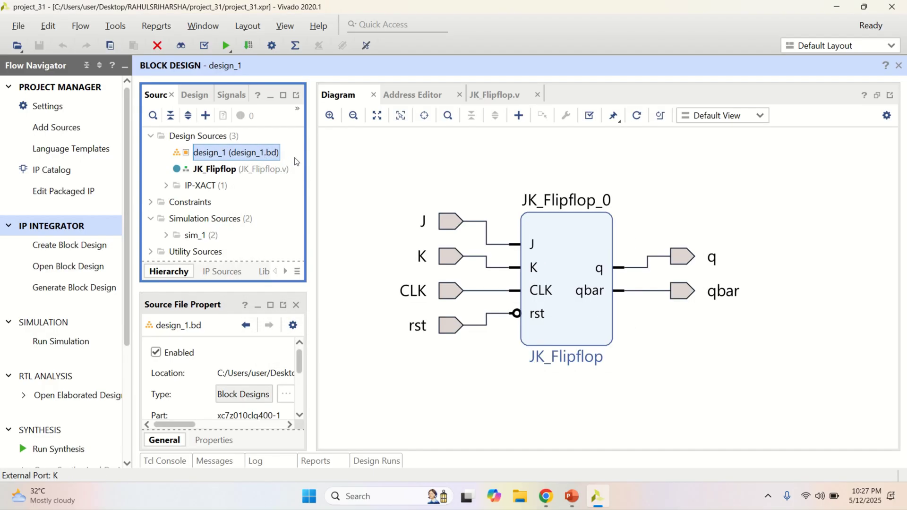
pyautogui.moveTo(309, 161); pyautogui.dragTo(351, 168)
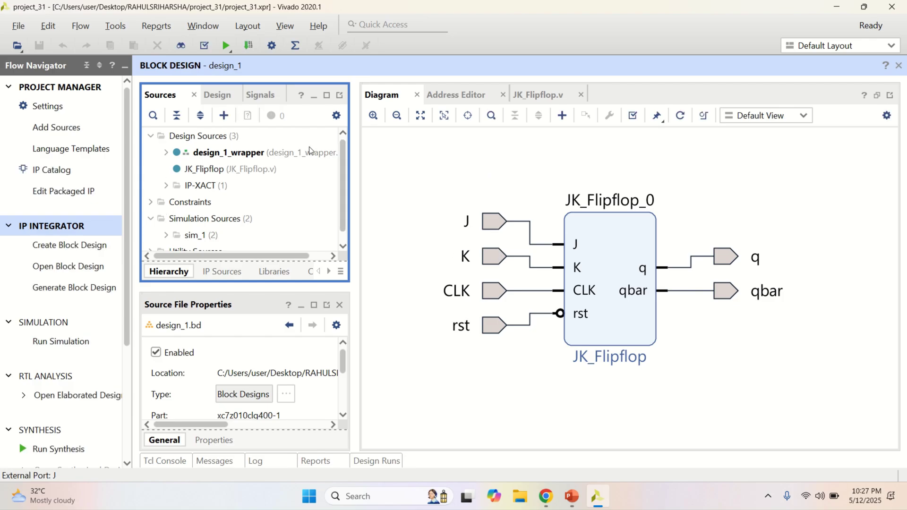
# Launch the behavioral simulation of design_1_wrapper and move the progress window aside
pyautogui.click(70, 342)
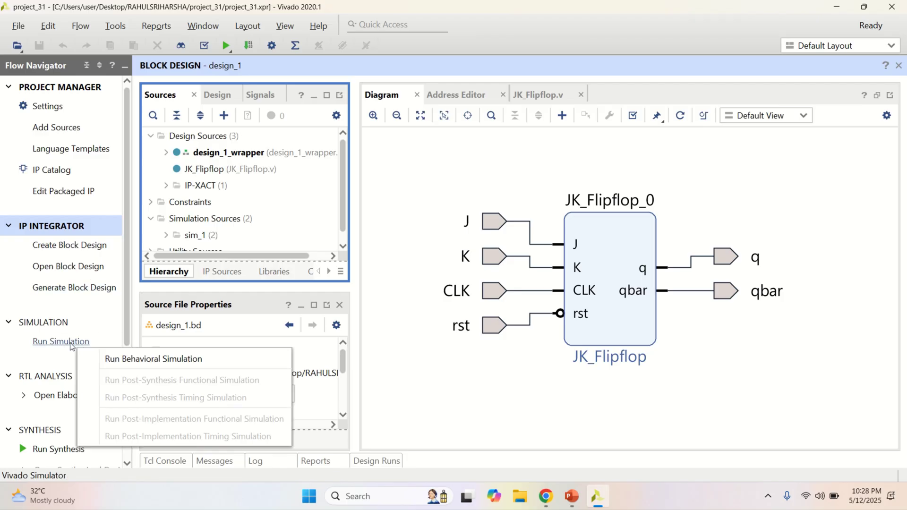
pyautogui.click(137, 358)
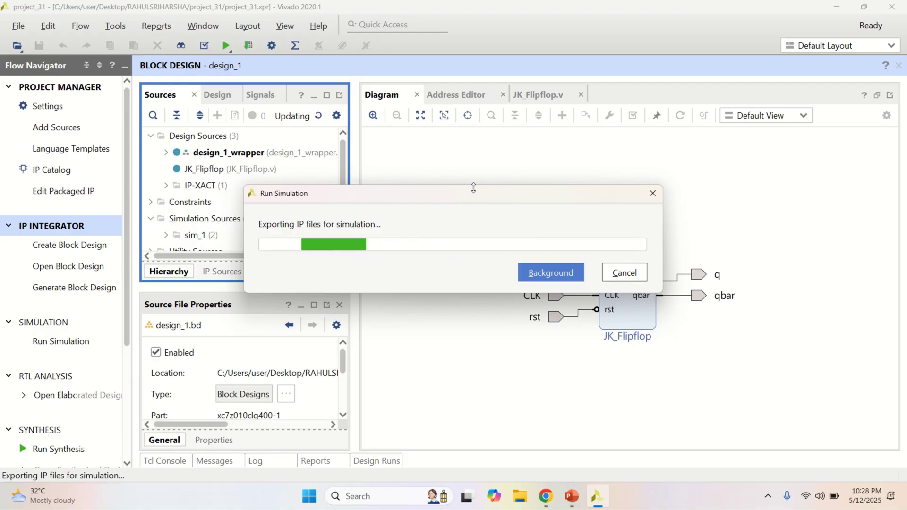
pyautogui.moveTo(456, 192); pyautogui.dragTo(326, 90)
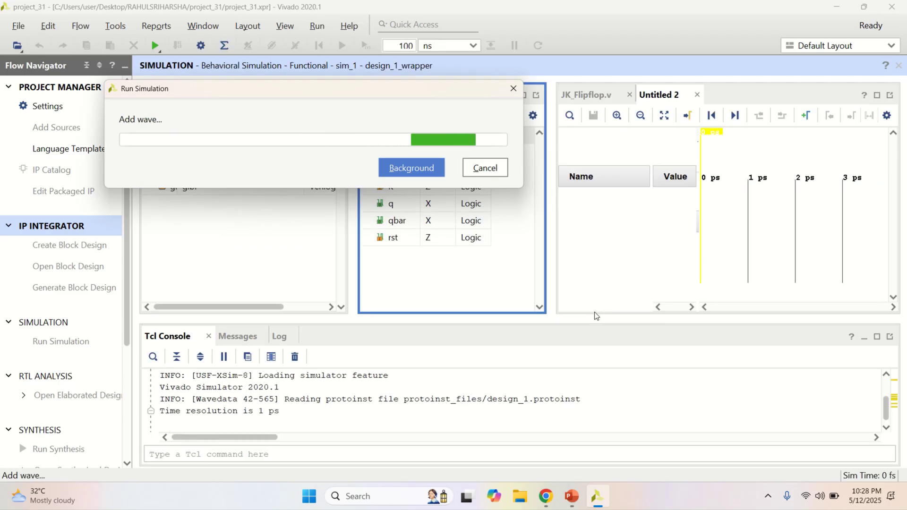
# Maximize the waveform, move rst under CLK, and force CLK as a 1/0 clock
pyautogui.click(877, 95)
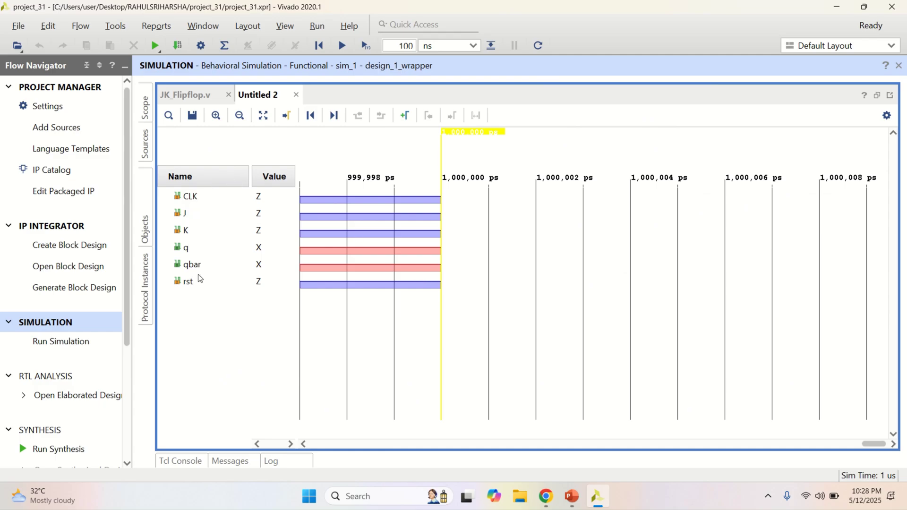
pyautogui.moveTo(189, 282); pyautogui.dragTo(191, 206)
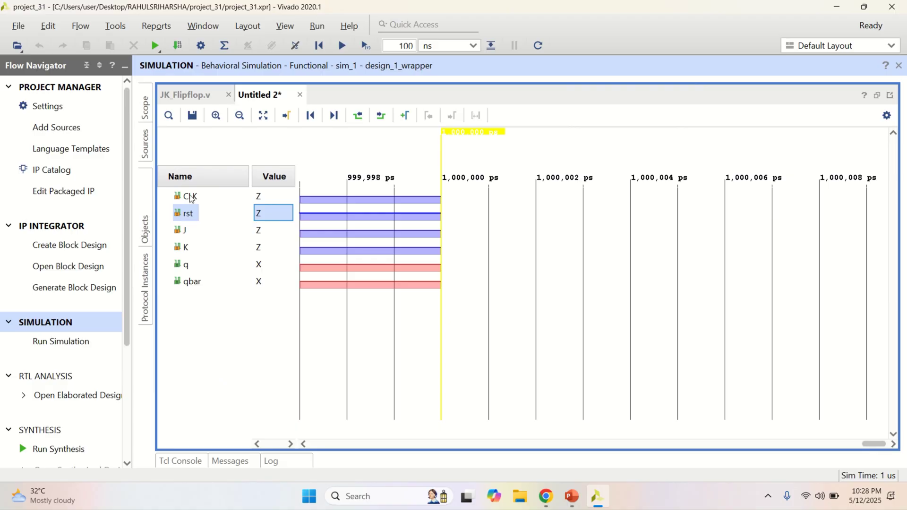
pyautogui.click(190, 197)
pyautogui.rightClick(189, 195)
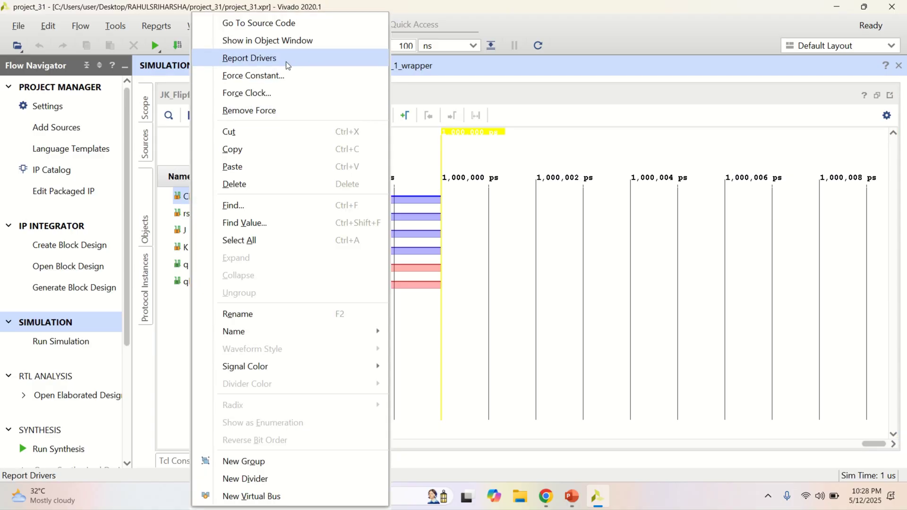
pyautogui.click(277, 92)
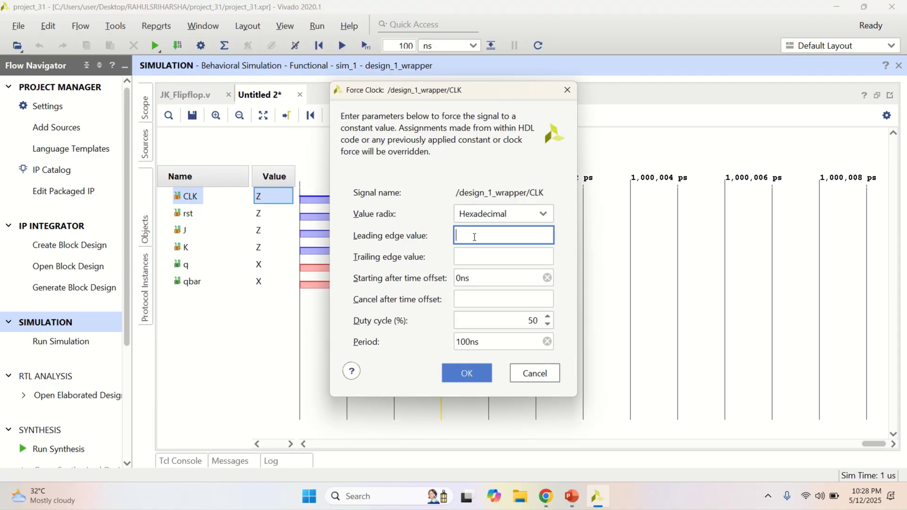
pyautogui.write('1')
pyautogui.click(473, 255)
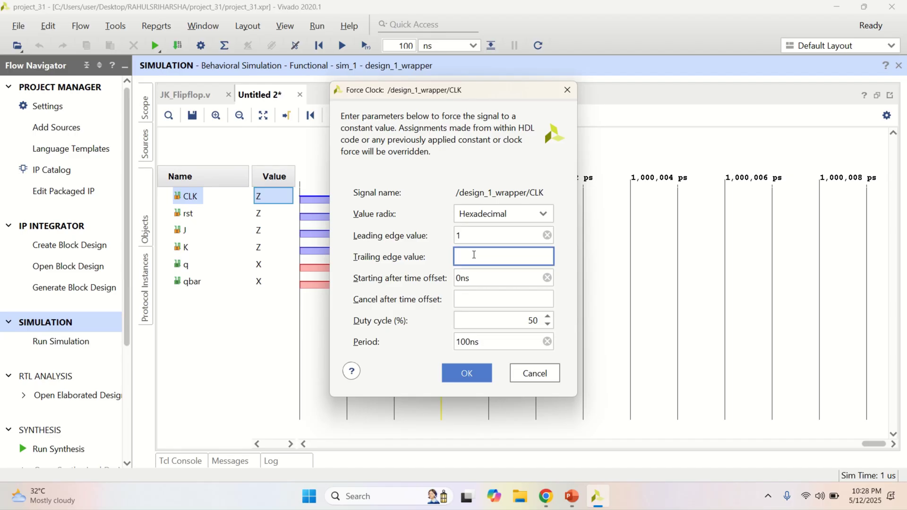
pyautogui.write('0')
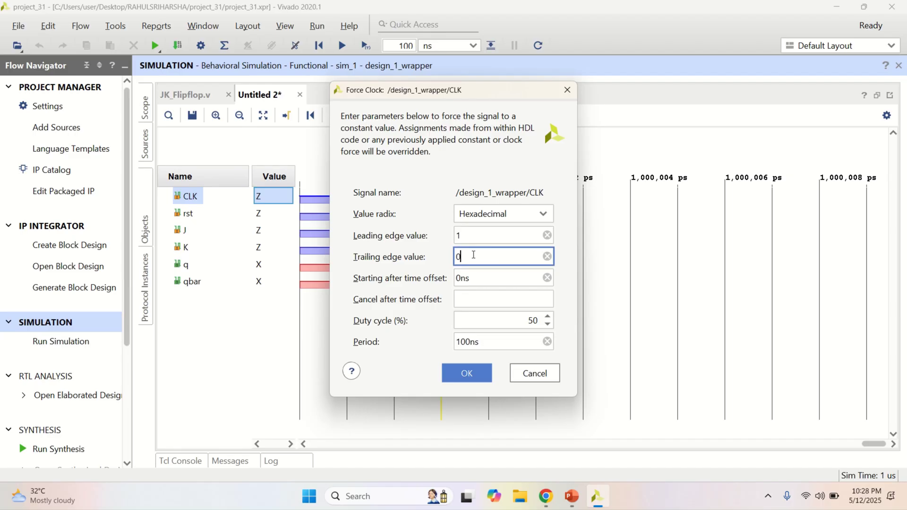
pyautogui.click(462, 376)
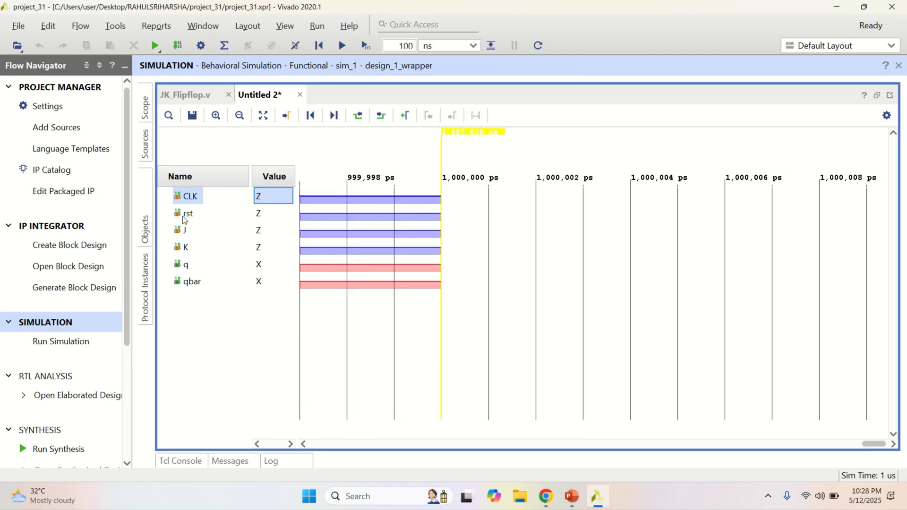
# Force rst to a constant value of 1
pyautogui.rightClick(182, 216)
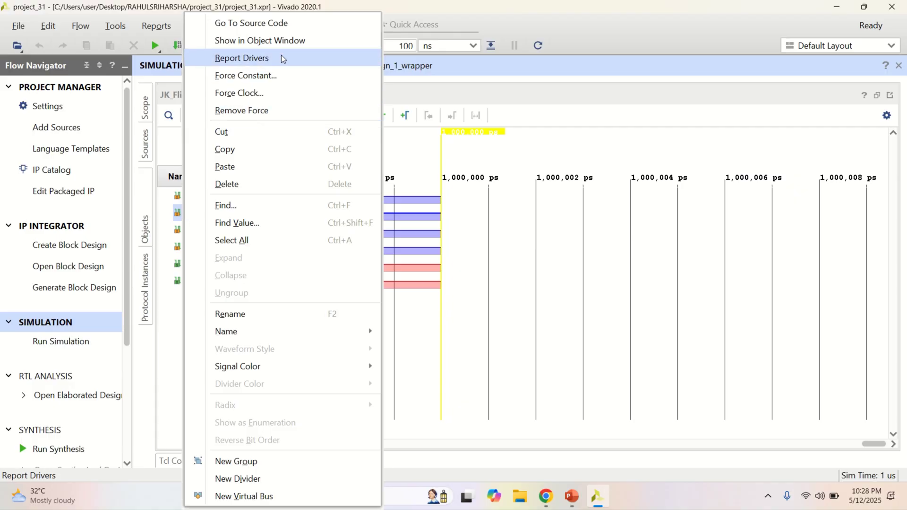
pyautogui.click(270, 81)
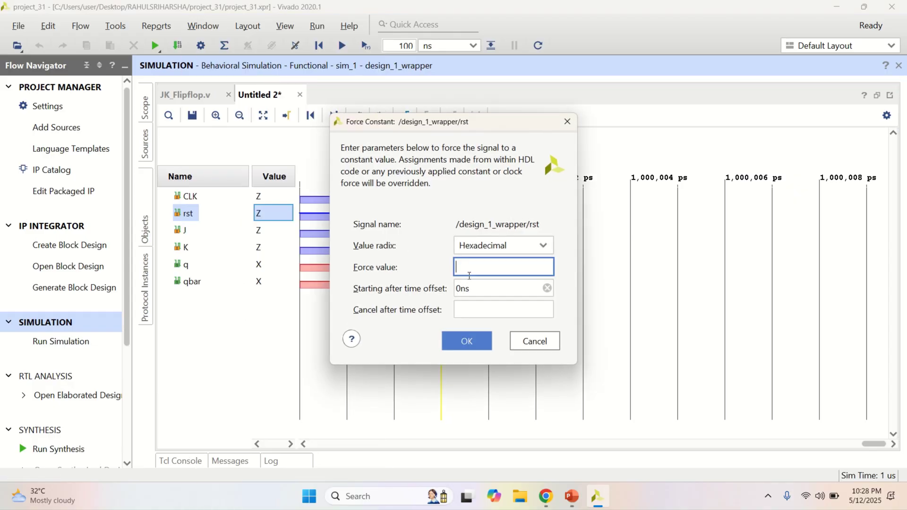
pyautogui.write('1')
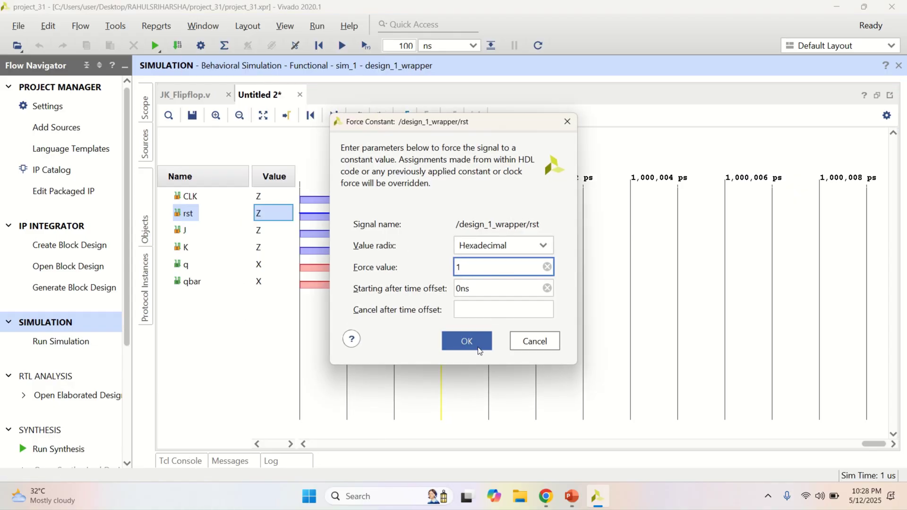
pyautogui.click(473, 342)
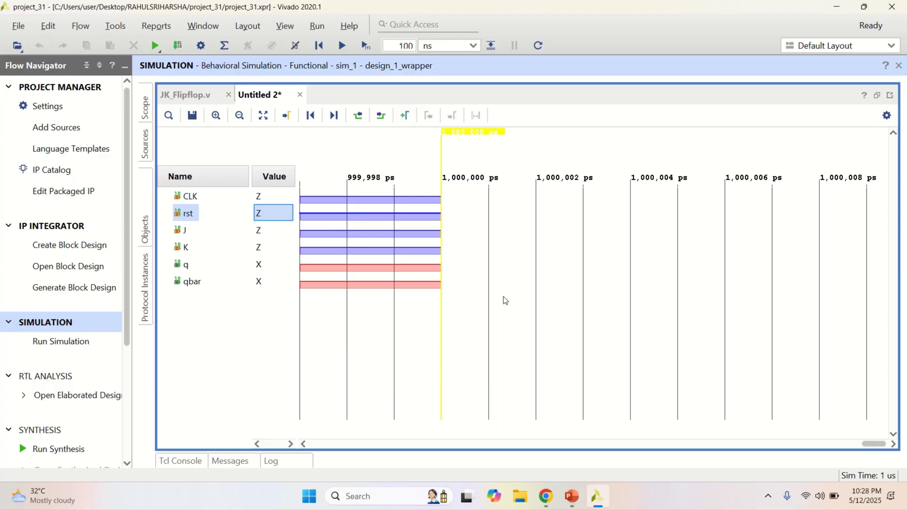
# Force J as a clock with leading 1, trailing 0 and a 200 ns period
pyautogui.click(185, 234)
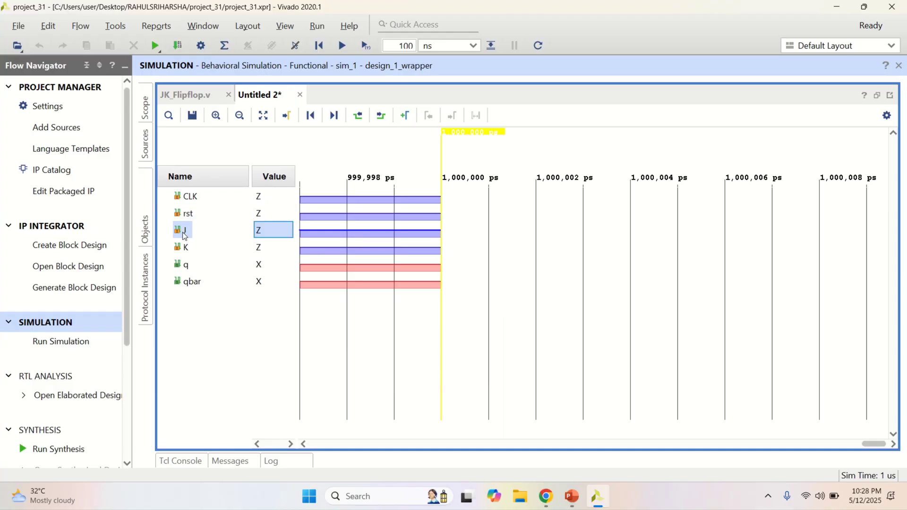
pyautogui.rightClick(184, 234)
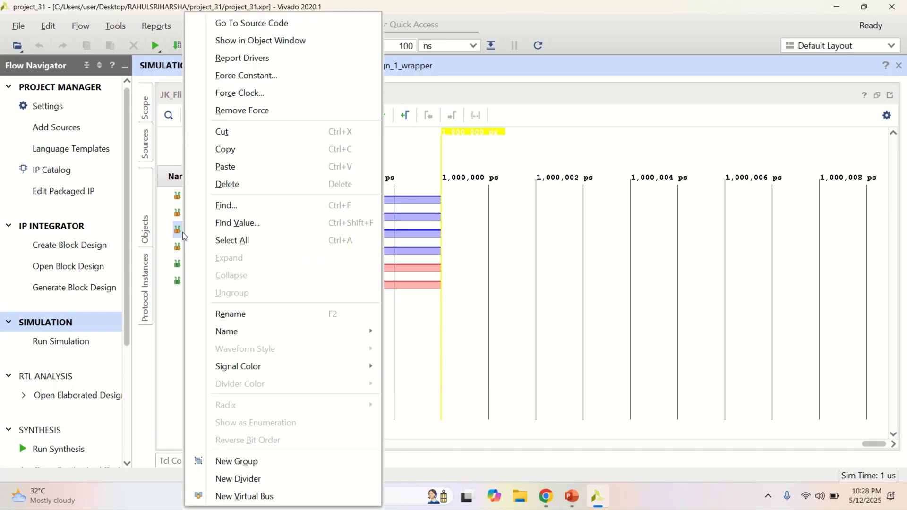
pyautogui.click(279, 92)
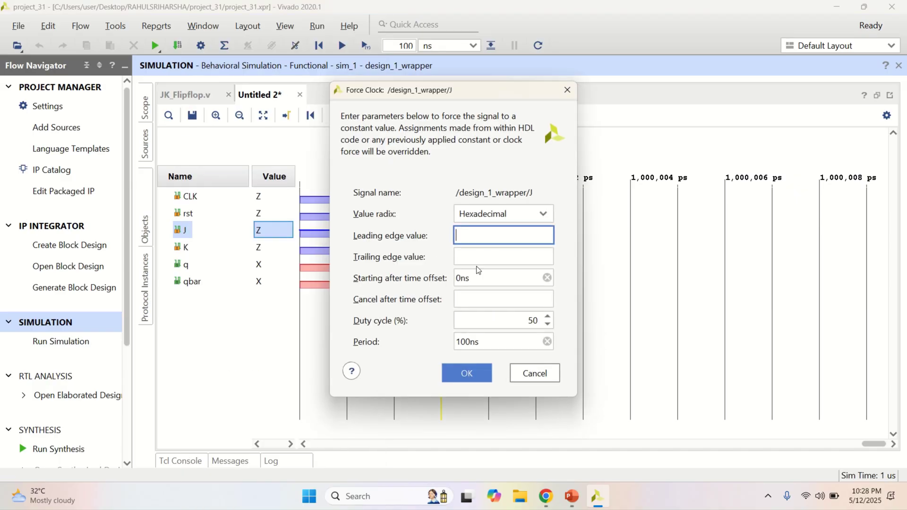
pyautogui.write('1')
pyautogui.click(485, 260)
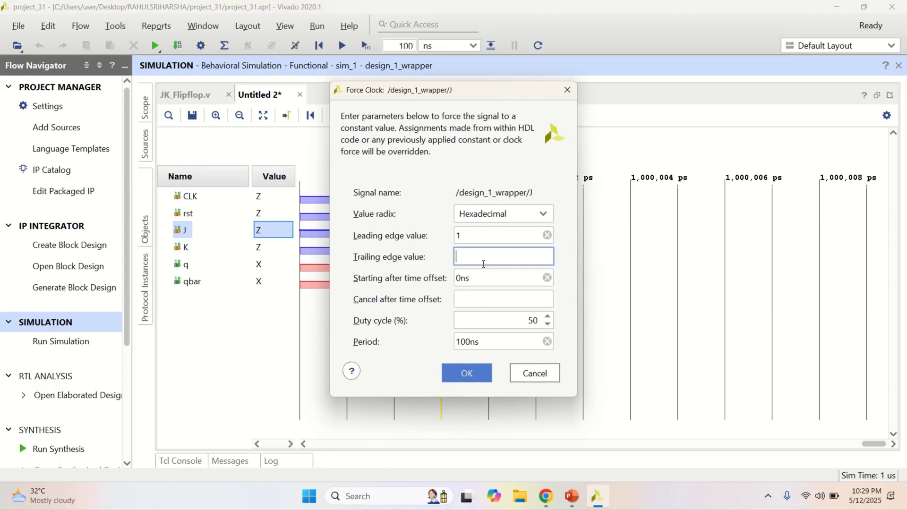
pyautogui.write('0')
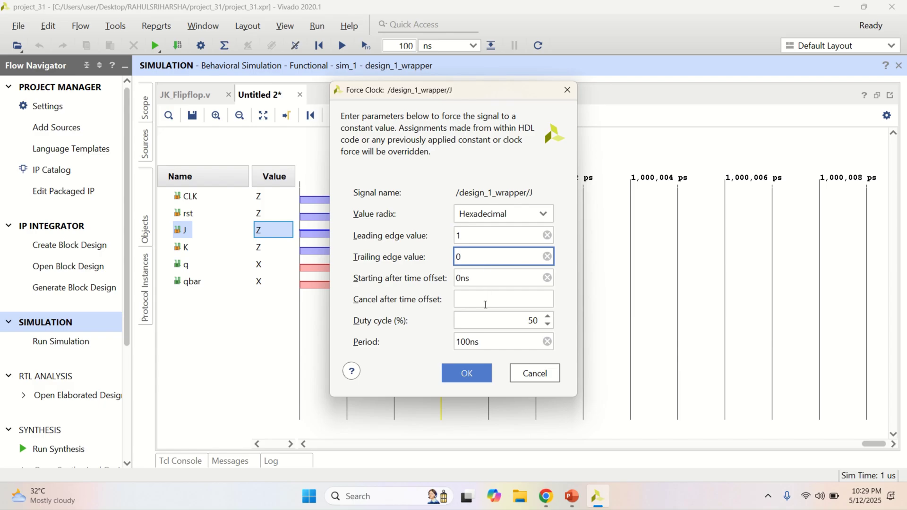
pyautogui.click(457, 340)
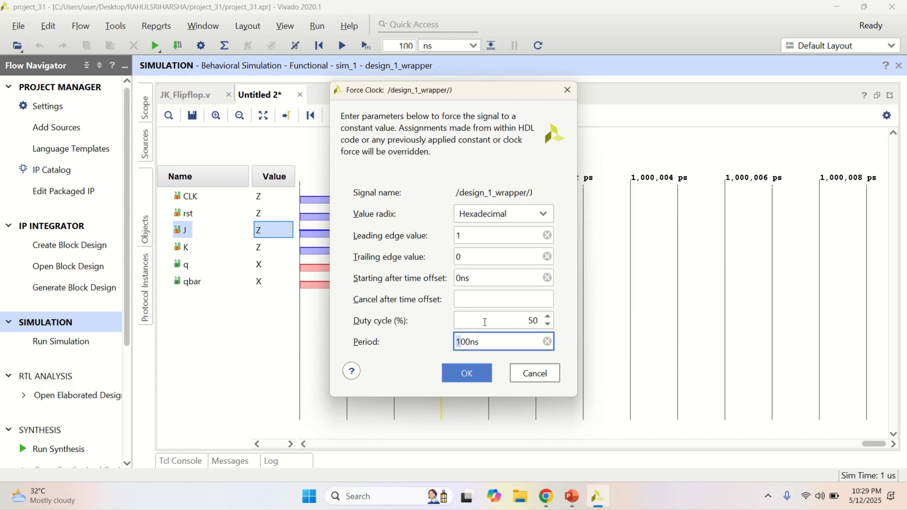
pyautogui.write('2')
pyautogui.click(465, 373)
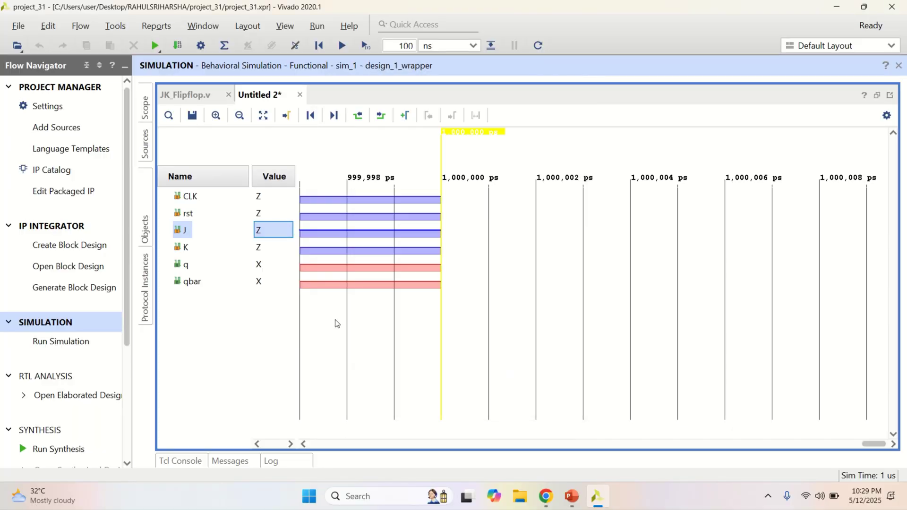
# Force K as a clock with leading 1, trailing 0 and 100 ns period
pyautogui.click(188, 249)
pyautogui.rightClick(188, 250)
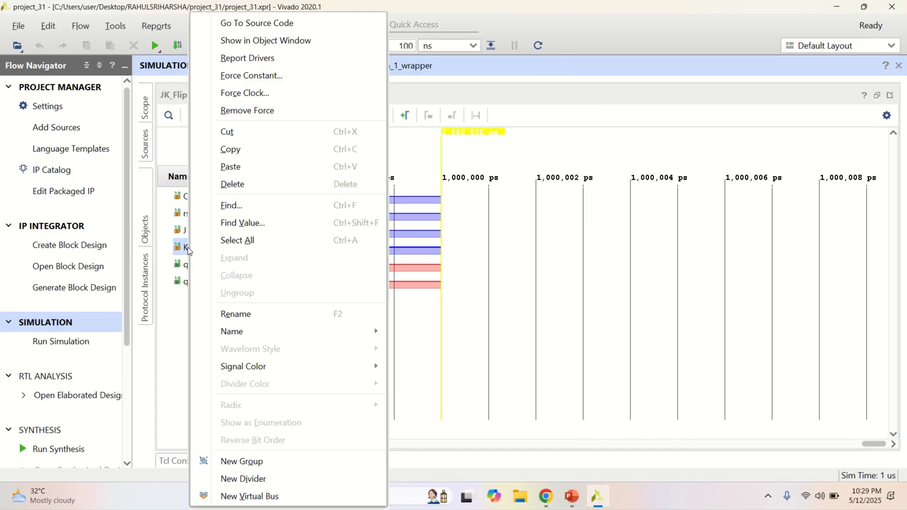
pyautogui.click(283, 92)
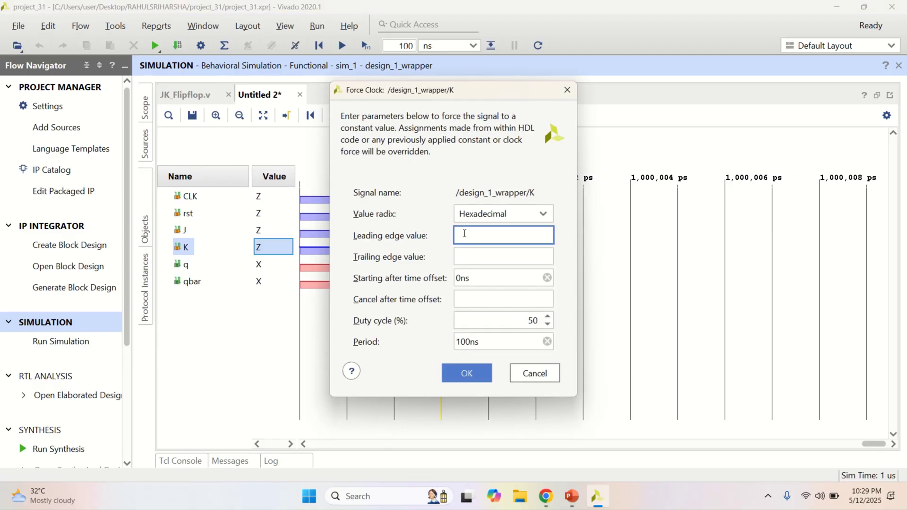
pyautogui.write('1')
pyautogui.click(465, 257)
pyautogui.write('0')
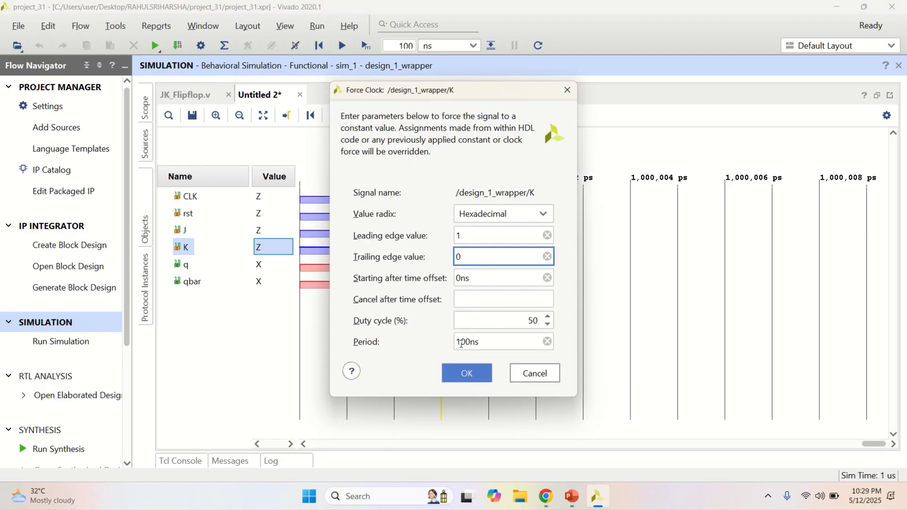
pyautogui.click(470, 373)
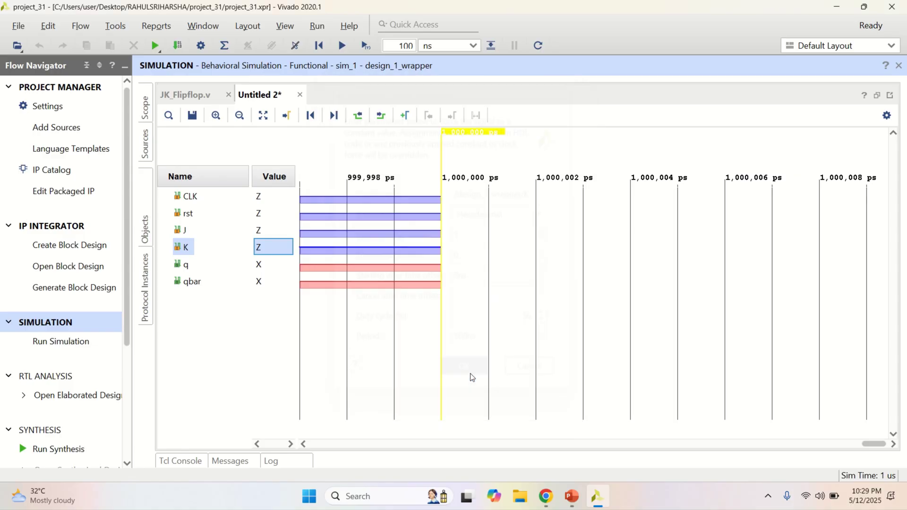
# Run the simulation in 100 ns increments up to 1900 ns, fitting the waveform view
pyautogui.click(362, 46)
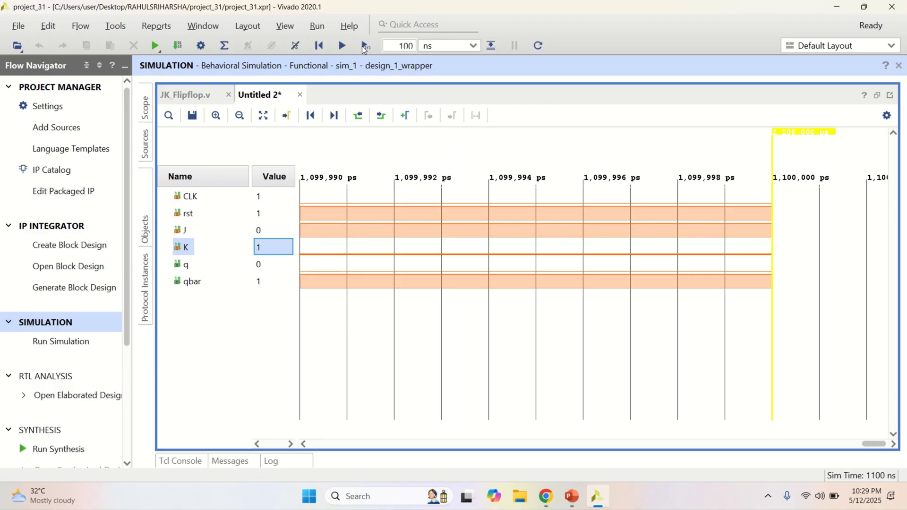
pyautogui.click(362, 46)
pyautogui.click(264, 116)
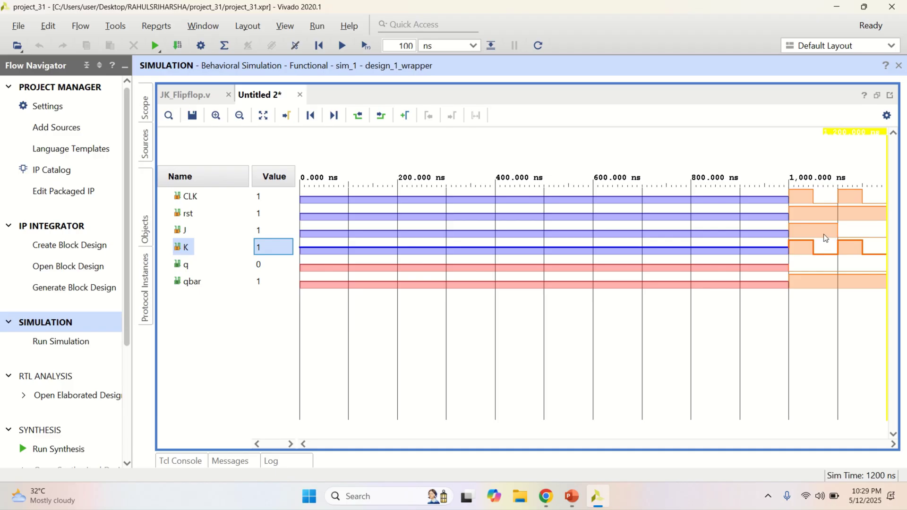
pyautogui.click(366, 46)
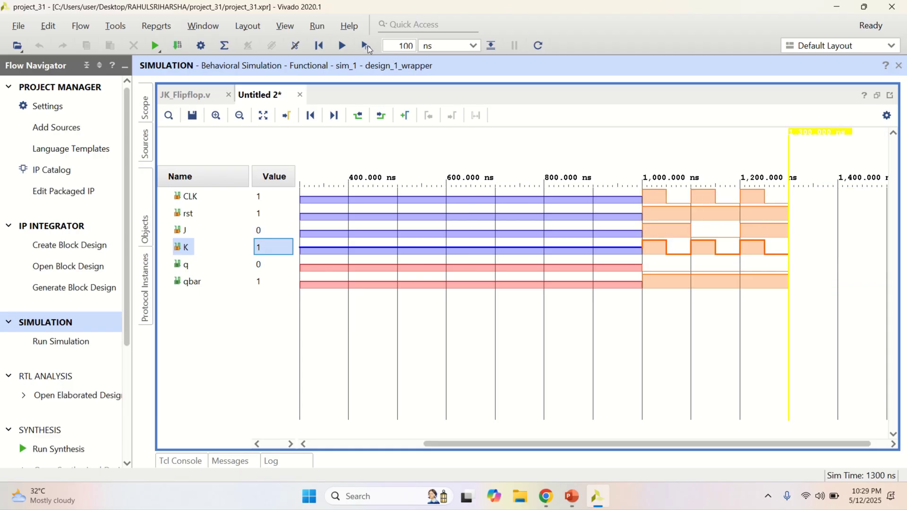
pyautogui.click(367, 46)
pyautogui.click(368, 45)
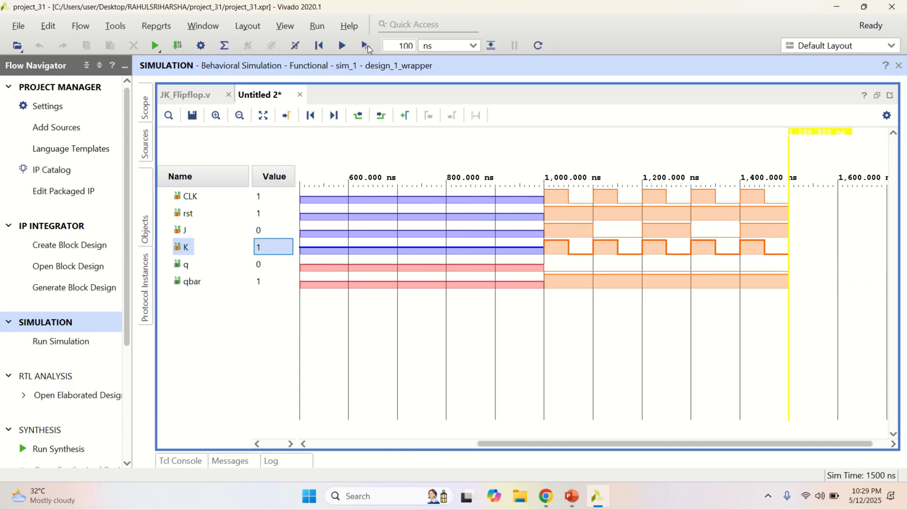
pyautogui.click(368, 46)
pyautogui.click(368, 46)
pyautogui.click(367, 45)
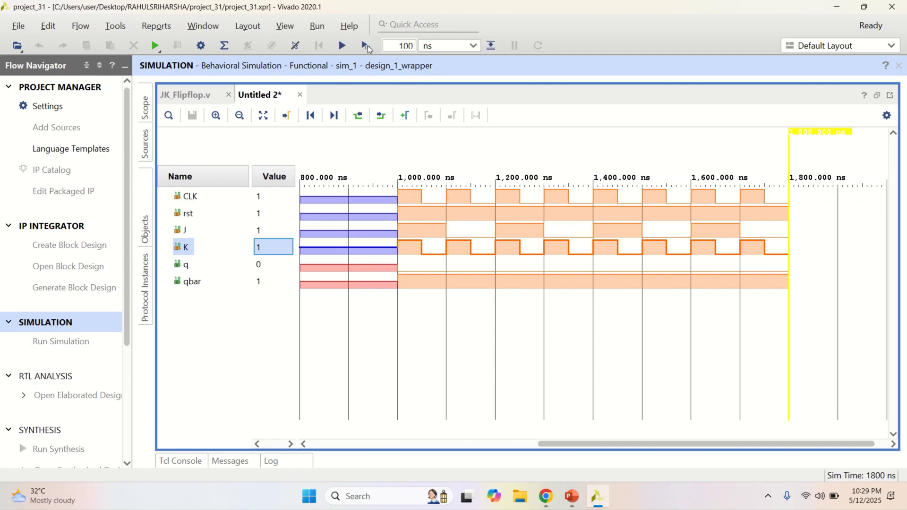
pyautogui.click(368, 46)
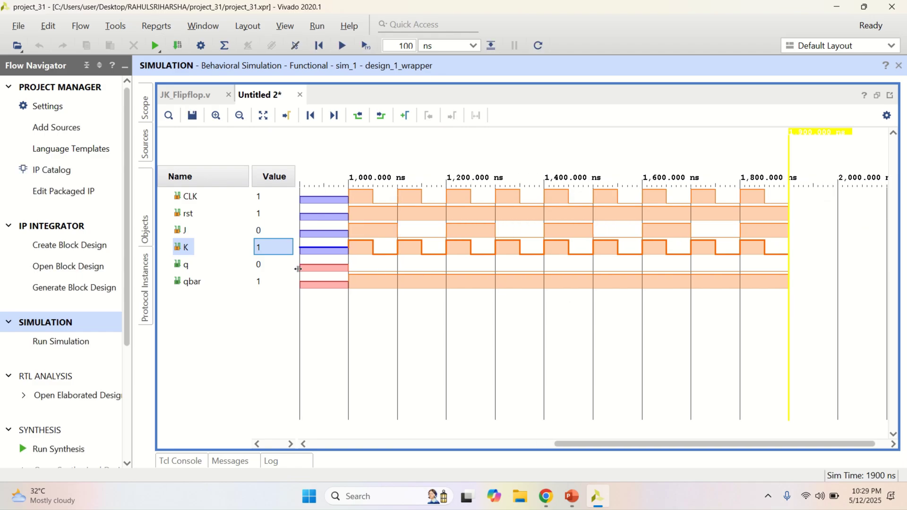
# Inspect signal values along the waveform from about 1,035 ns to 1,687 ns
pyautogui.press('Up')
pyautogui.press('Up')
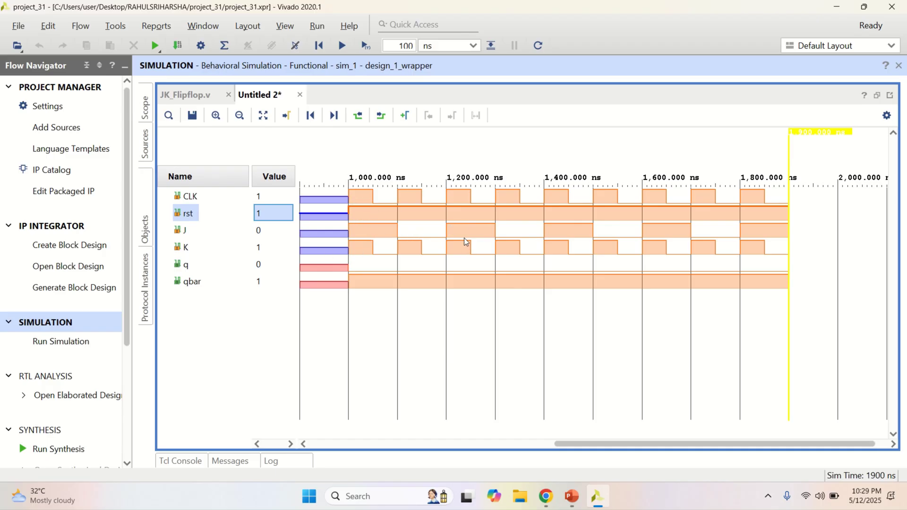
pyautogui.click(366, 201)
pyautogui.click(394, 206)
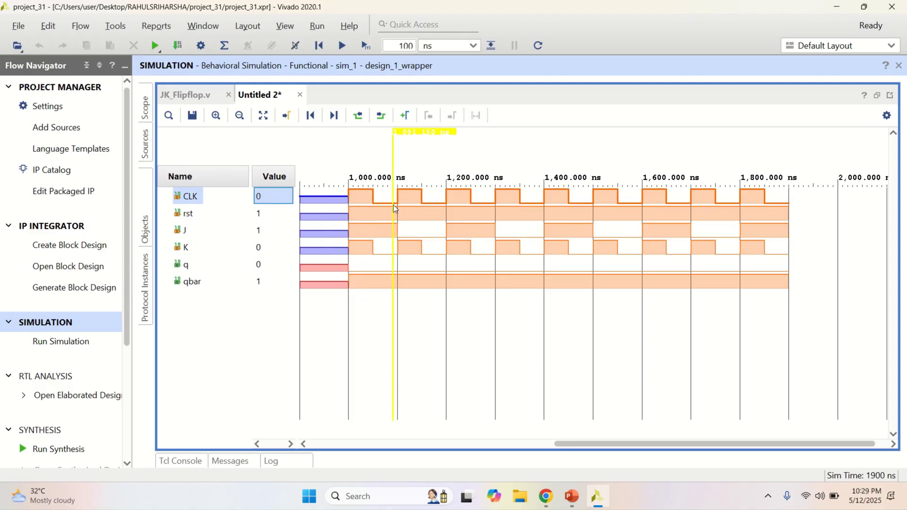
pyautogui.click(426, 200)
pyautogui.click(471, 210)
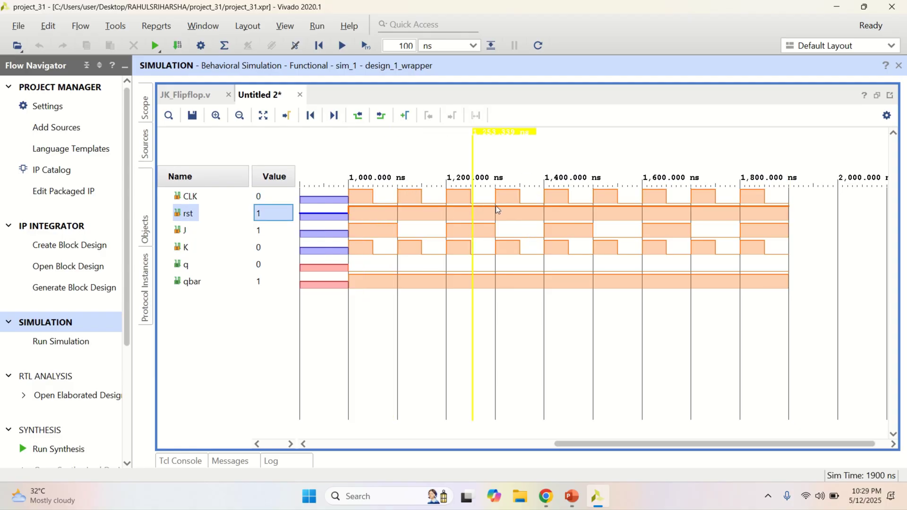
pyautogui.click(520, 208)
pyautogui.click(582, 206)
pyautogui.click(634, 209)
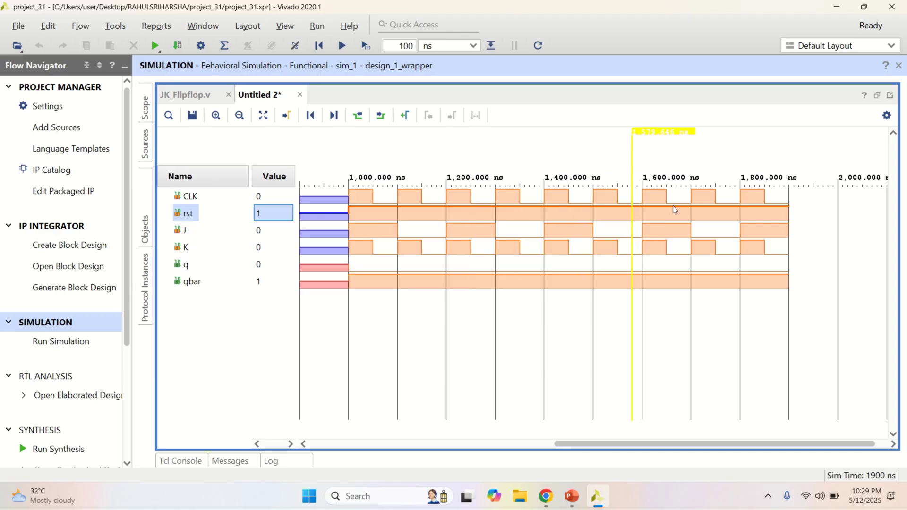
pyautogui.click(686, 209)
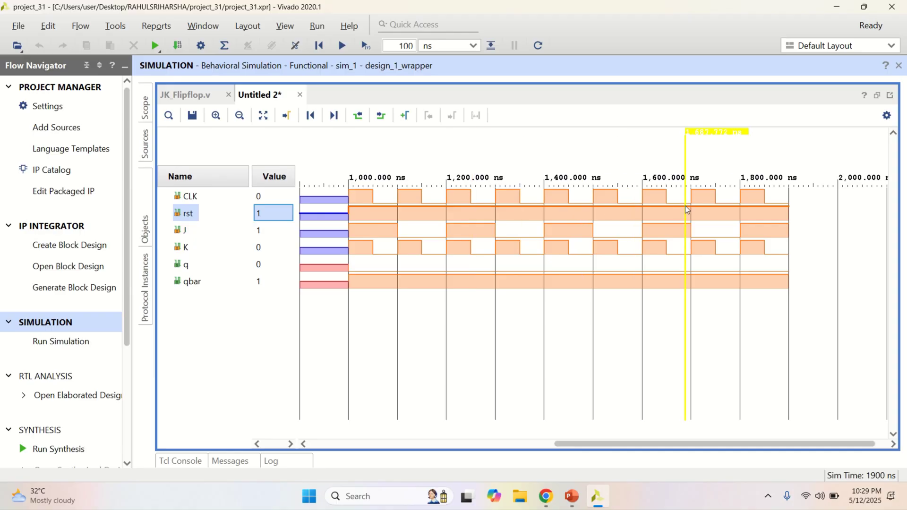
# Force rst to a constant value of 0 using Force Constant
pyautogui.rightClick(192, 215)
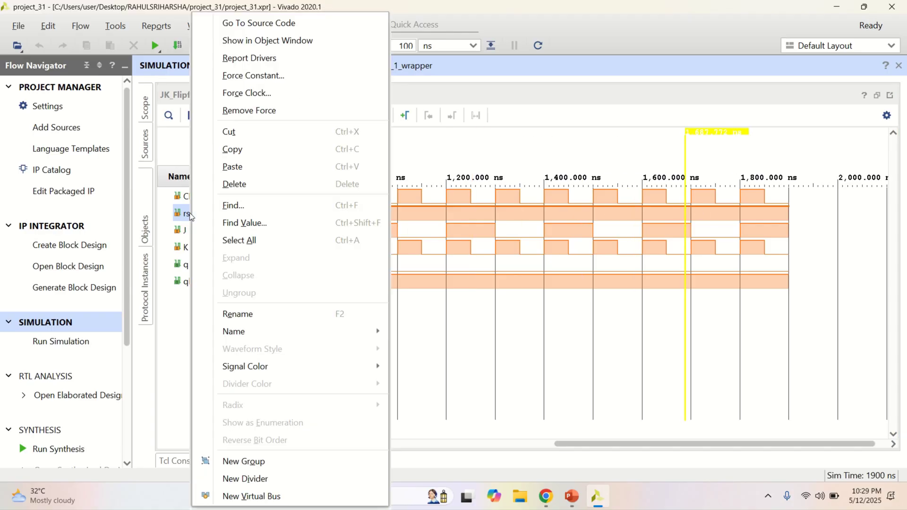
pyautogui.click(297, 75)
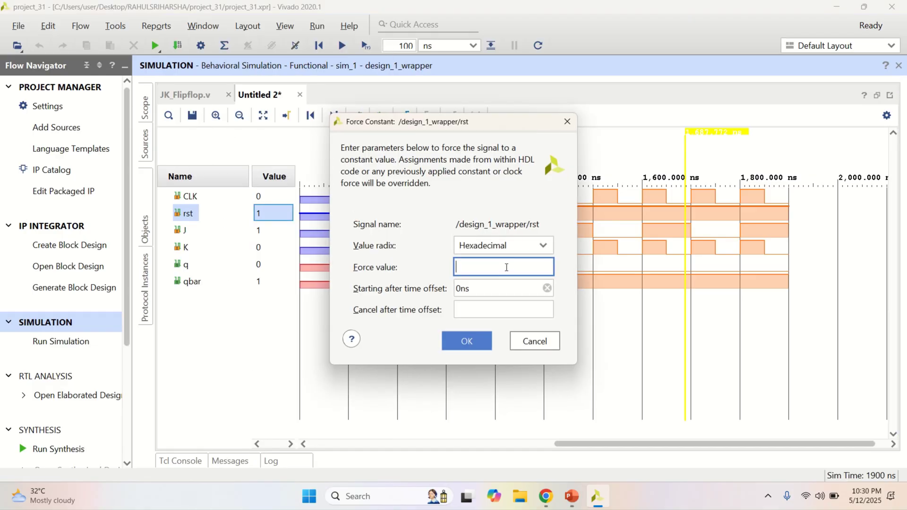
pyautogui.write('0')
pyautogui.click(467, 341)
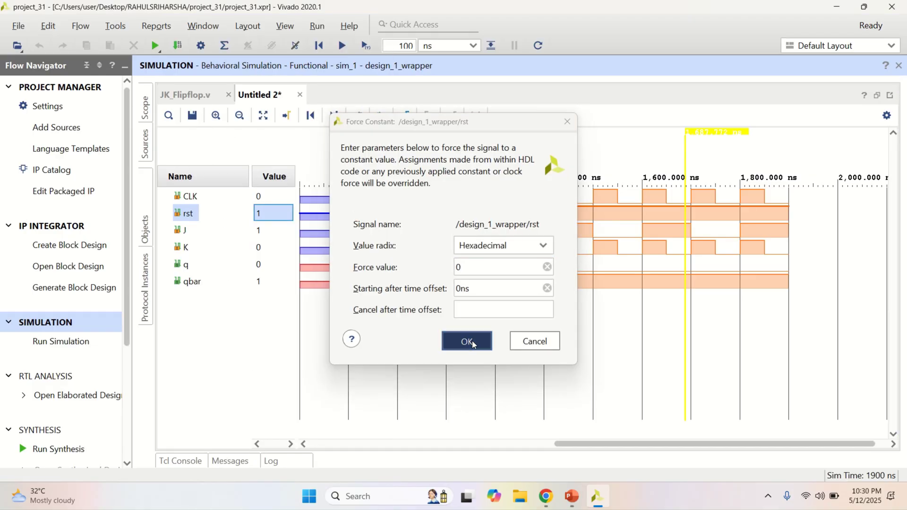